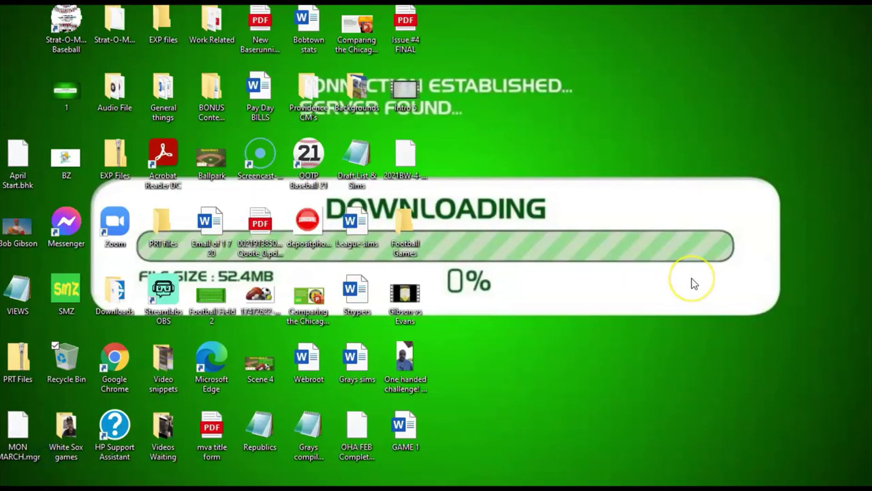
Step: Play the "Sox week in review" video from the desktop's White Sox games folder, and close the player and folder
{"action": "left_click", "coordinate": [72, 432]}
{"action": "double_click", "coordinate": [72, 435]}
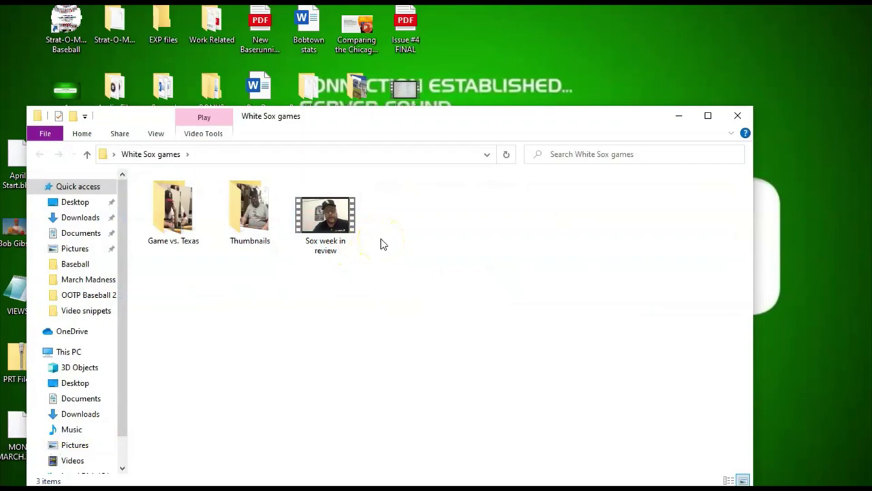
{"action": "double_click", "coordinate": [337, 231]}
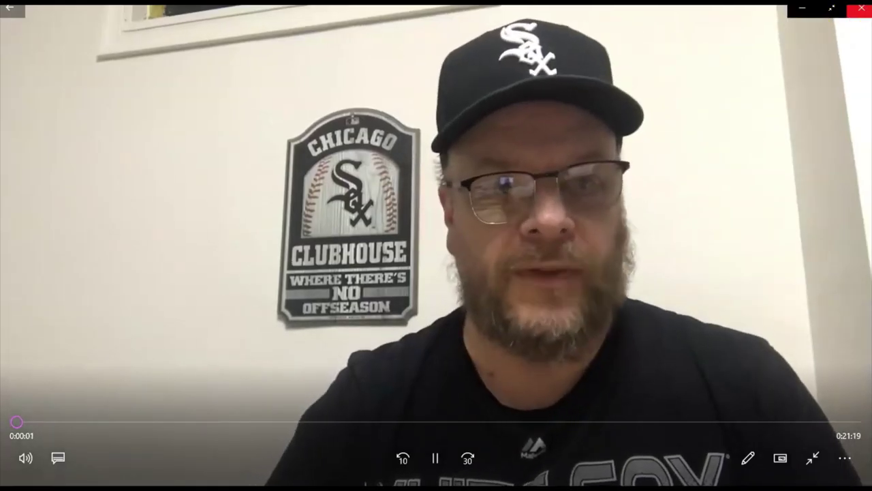
{"action": "left_click", "coordinate": [859, 8]}
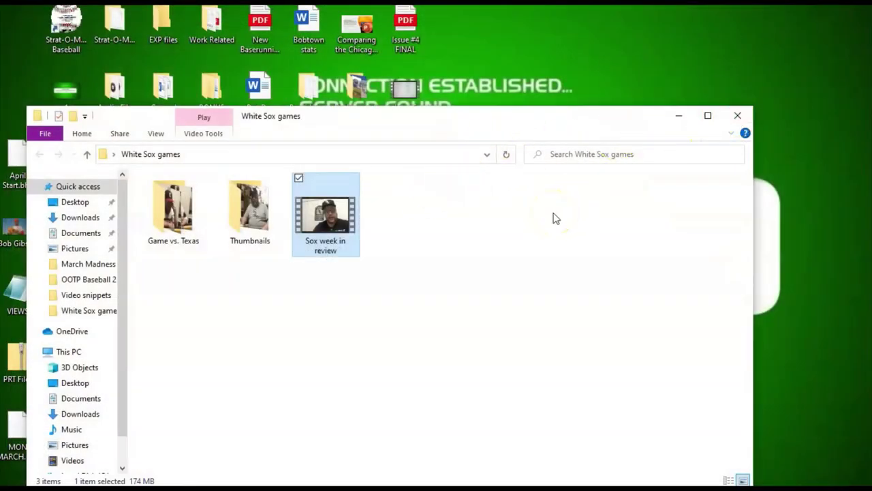
{"action": "left_click", "coordinate": [737, 115]}
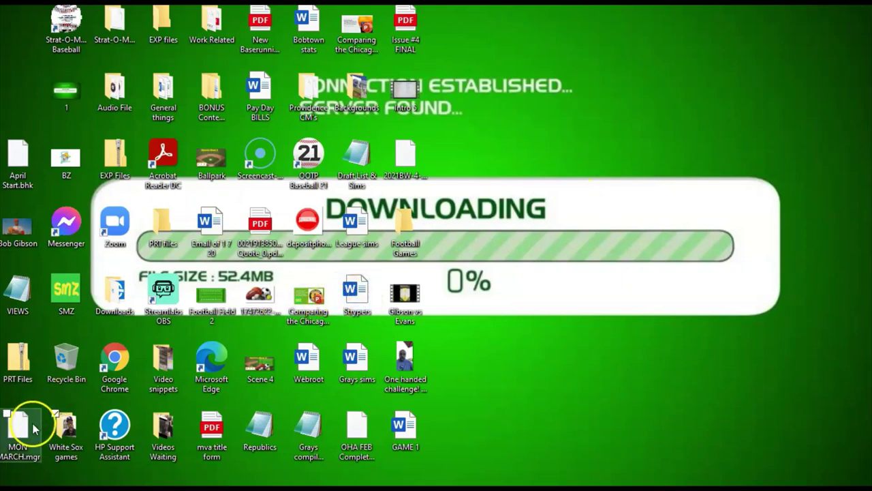
Step: Open the Video Editor app from the list of installed Windows apps
{"action": "mouse_move", "coordinate": [21, 484]}
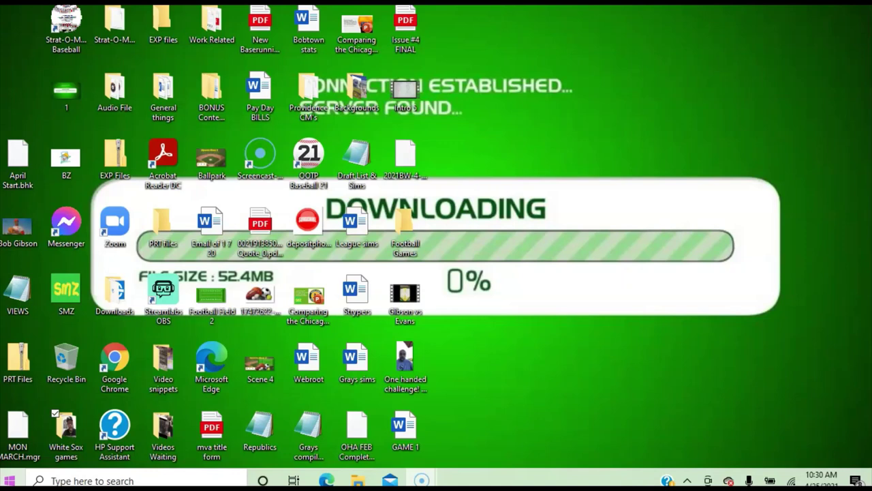
{"action": "left_click", "coordinate": [9, 481]}
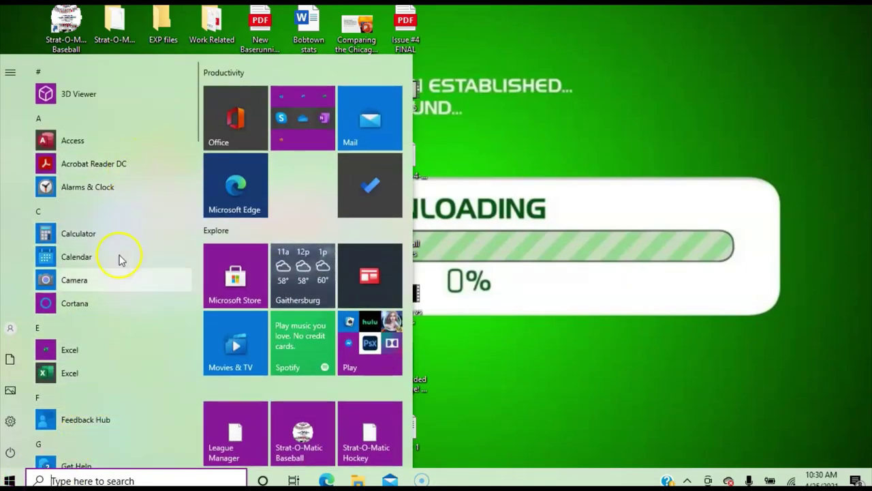
{"action": "scroll", "coordinate": [115, 346], "scroll_direction": "down", "scroll_amount": 4}
{"action": "scroll", "coordinate": [114, 345], "scroll_direction": "down", "scroll_amount": 10}
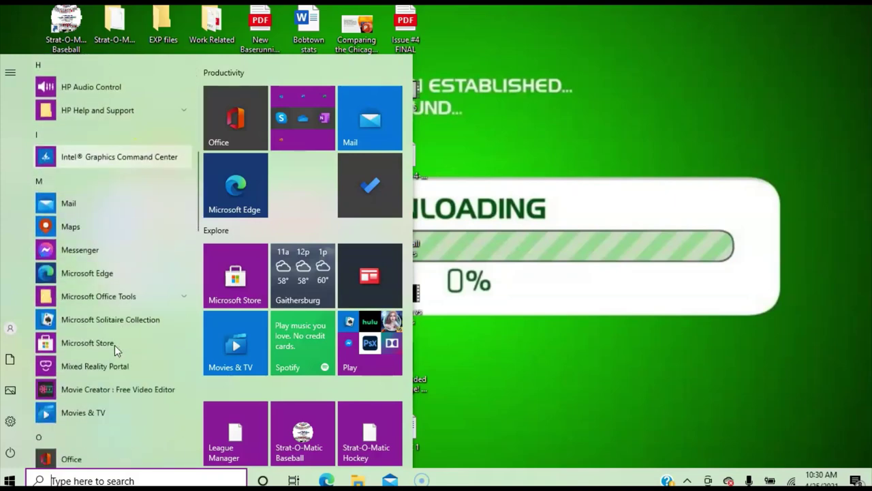
{"action": "scroll", "coordinate": [115, 345], "scroll_direction": "down", "scroll_amount": 10}
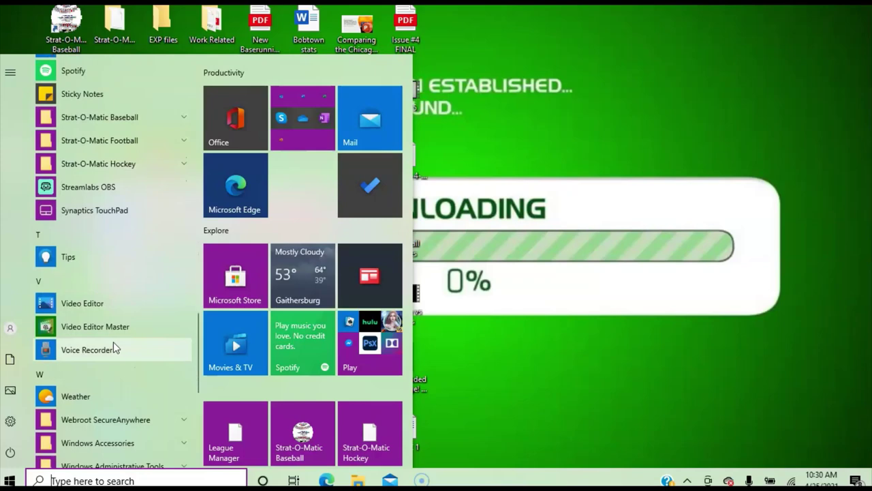
{"action": "left_click", "coordinate": [127, 303]}
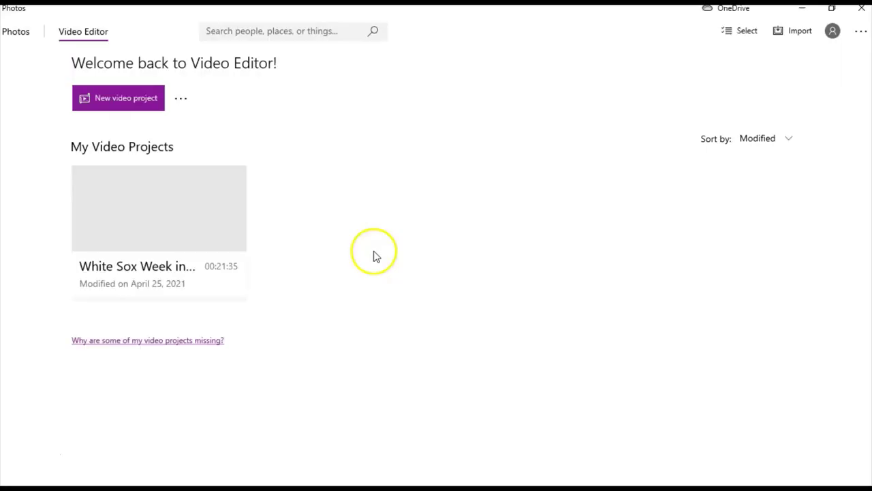
Step: Remove the existing White Sox Week project from My Video Projects
{"action": "right_click", "coordinate": [195, 220]}
{"action": "left_click", "coordinate": [218, 229]}
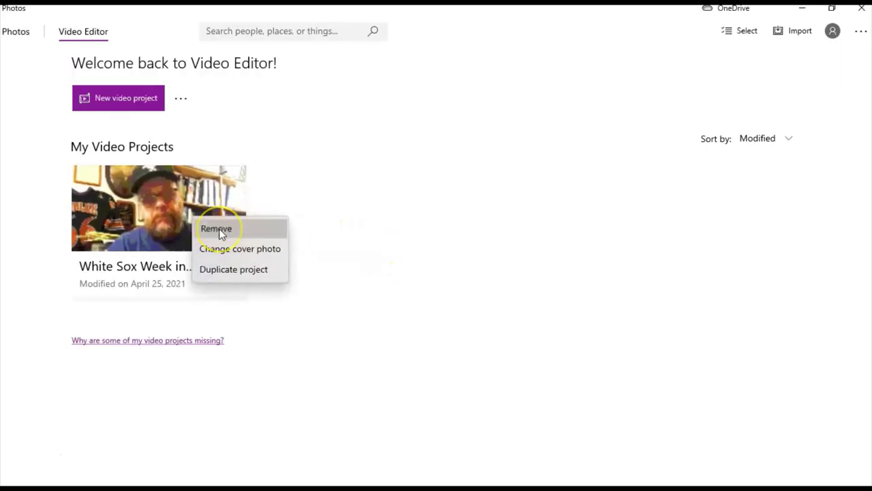
{"action": "left_click", "coordinate": [329, 283]}
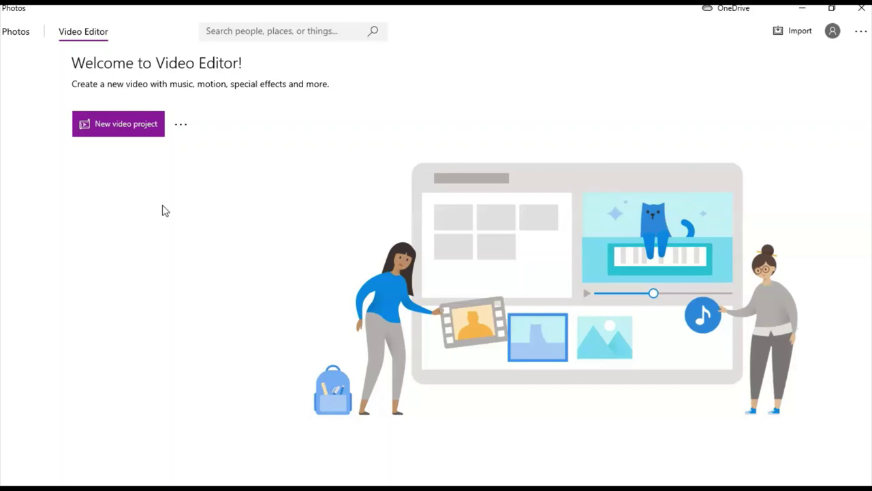
Step: Create a new video project named "White Sox Recap"
{"action": "left_click", "coordinate": [130, 126]}
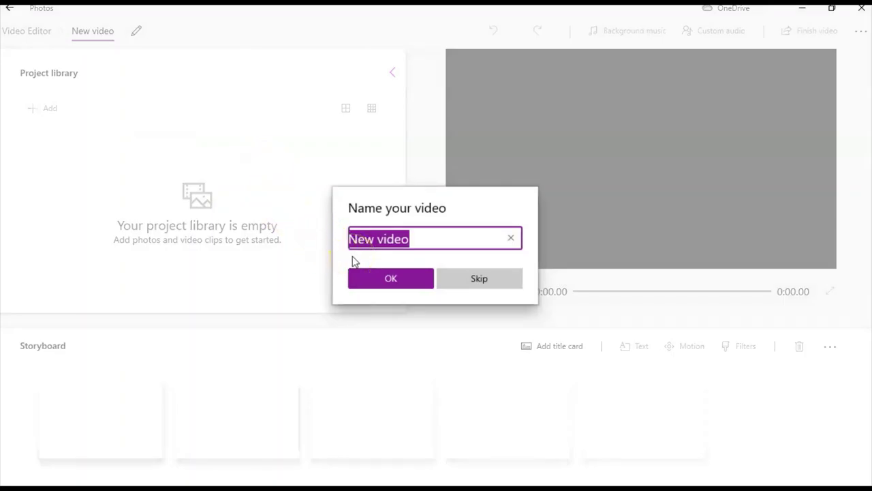
{"action": "type", "text": "White Sox Recap"}
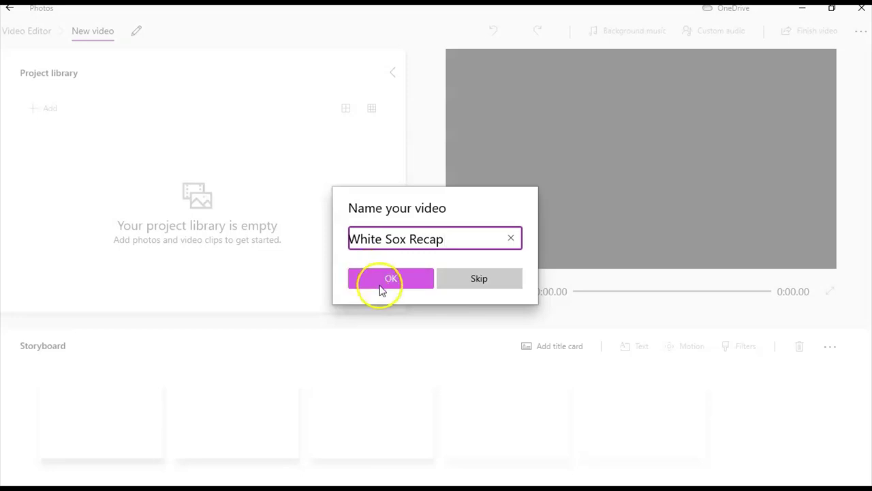
{"action": "left_click", "coordinate": [385, 280]}
{"action": "left_click", "coordinate": [360, 234]}
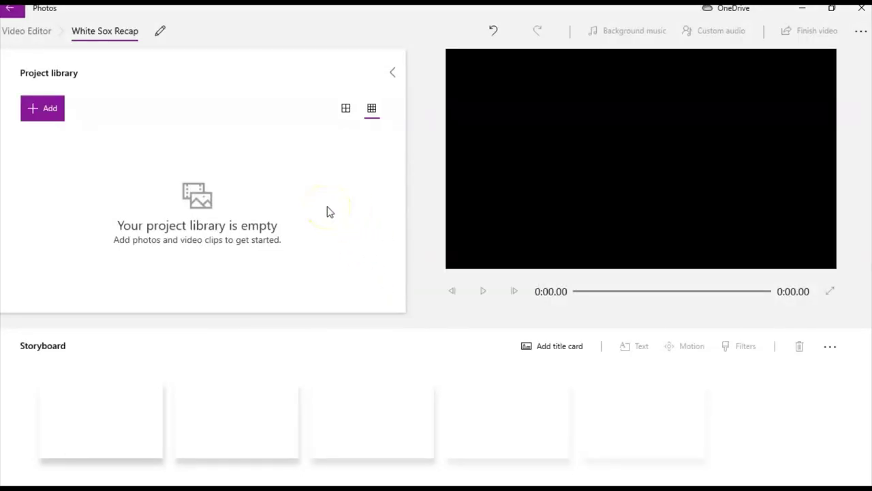
Step: Import "Sox week in review" from the desktop's White Sox games folder and place it in the storyboard
{"action": "left_click", "coordinate": [54, 113]}
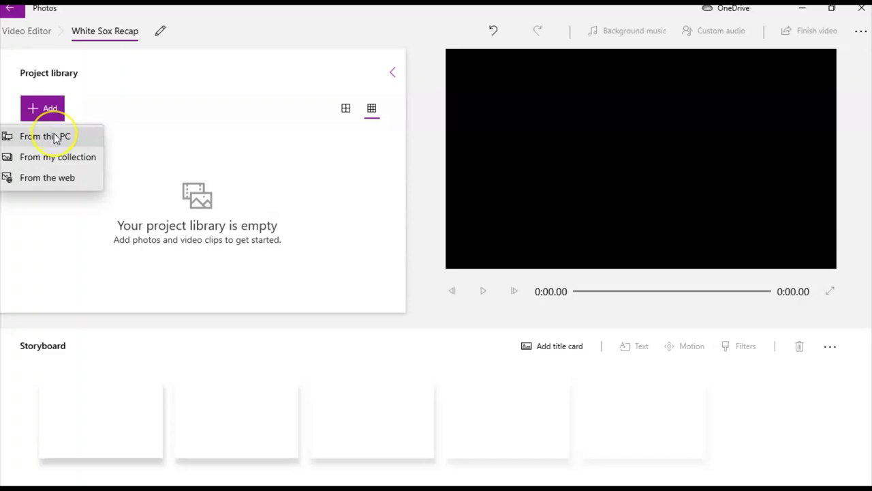
{"action": "left_click", "coordinate": [54, 136]}
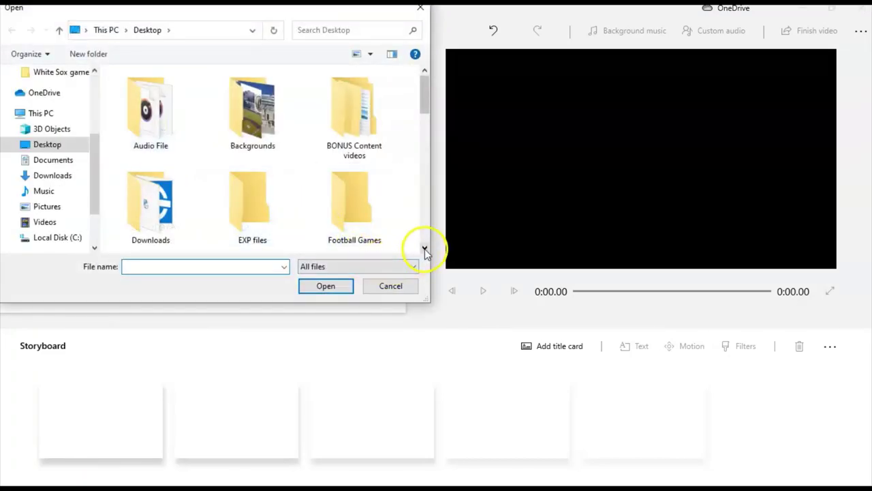
{"action": "left_click", "coordinate": [424, 248]}
{"action": "left_click", "coordinate": [425, 249]}
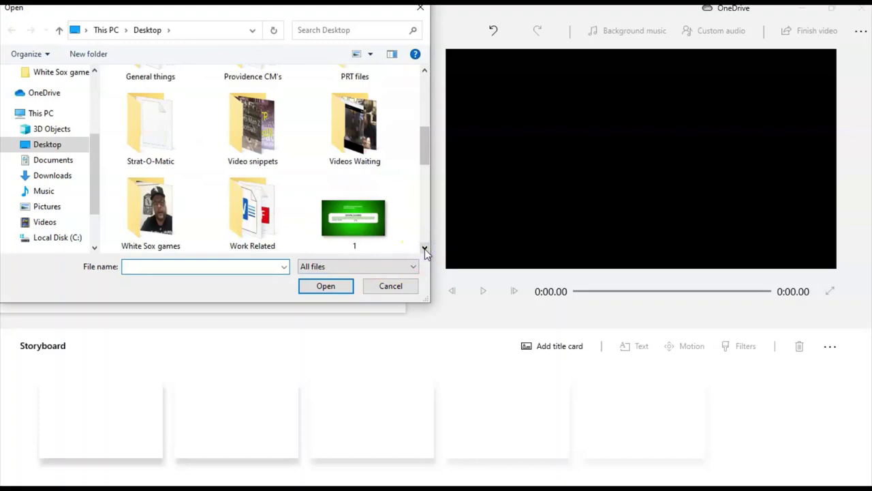
{"action": "double_click", "coordinate": [164, 216]}
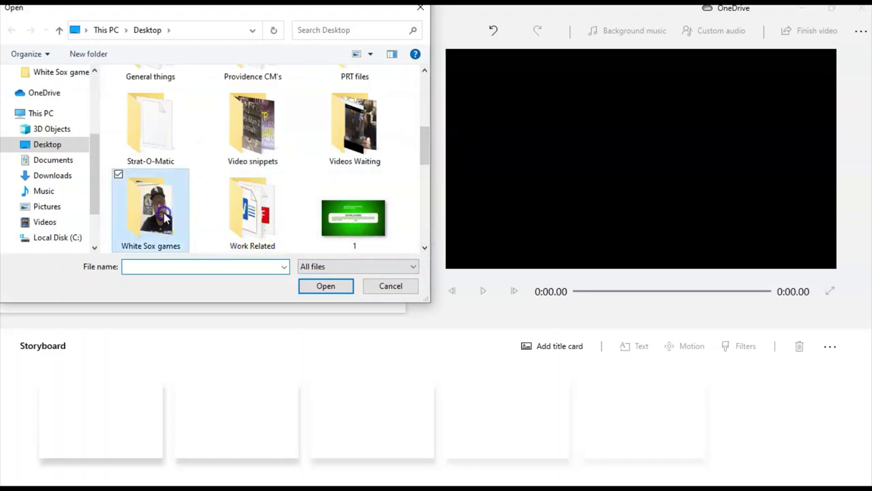
{"action": "left_click", "coordinate": [171, 123]}
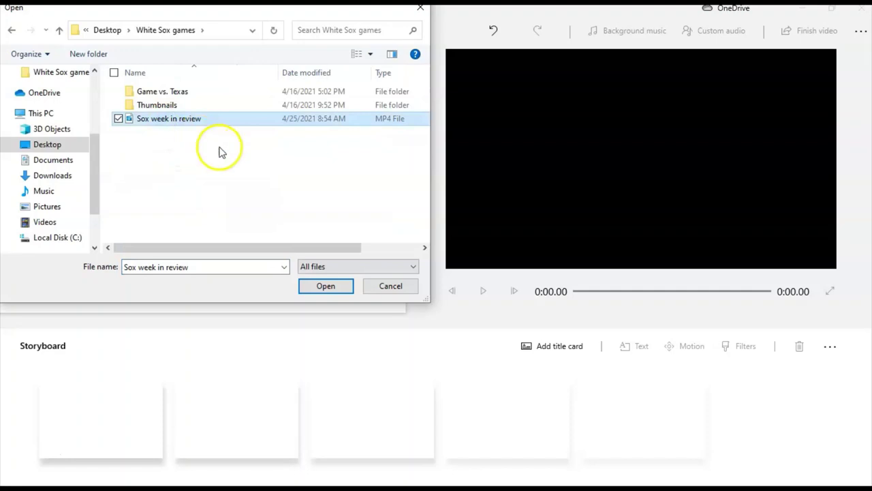
{"action": "left_click", "coordinate": [325, 287]}
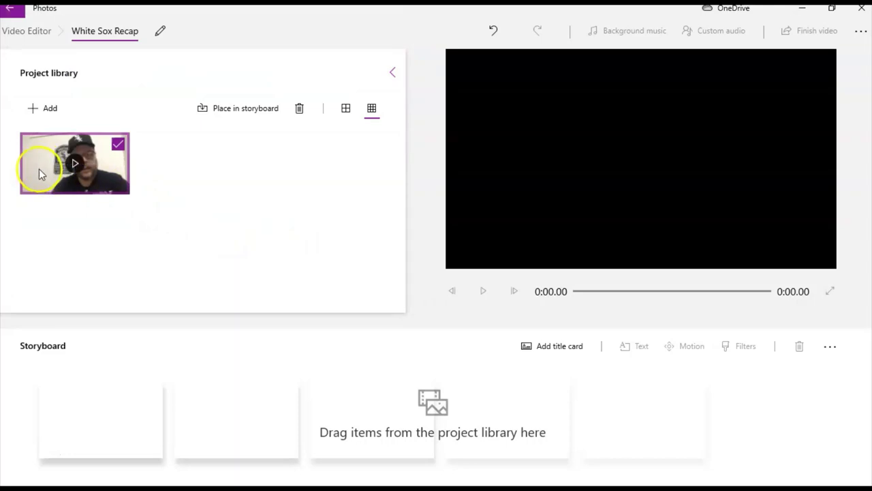
{"action": "left_click_drag", "start_coordinate": [39, 168], "coordinate": [536, 440]}
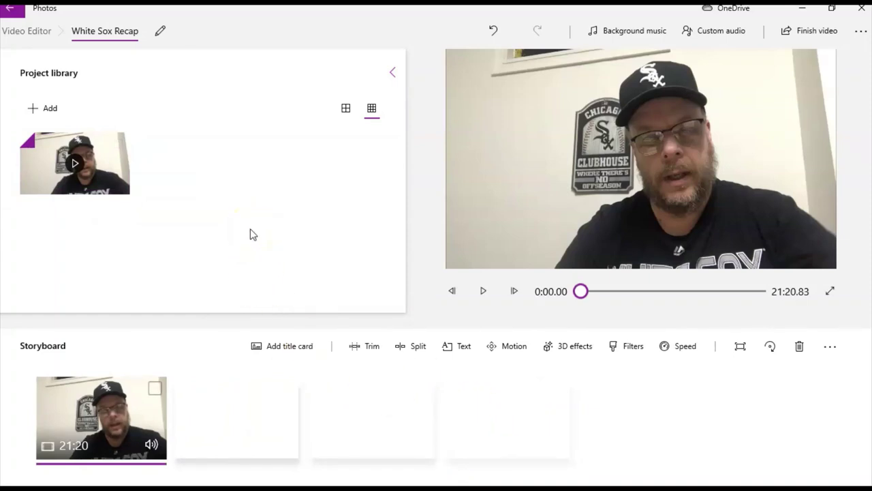
Step: Import the "Intro 1" video from the desktop's Video snippets folder into the project library
{"action": "left_click", "coordinate": [51, 109]}
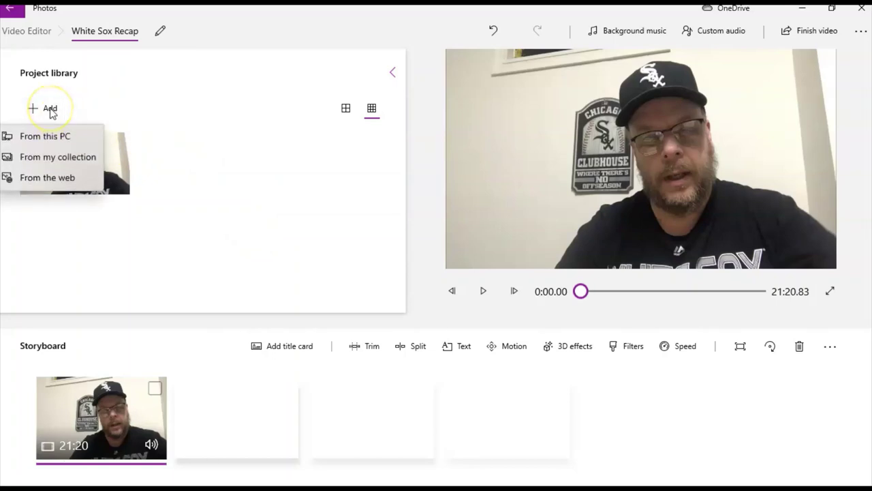
{"action": "left_click", "coordinate": [59, 136]}
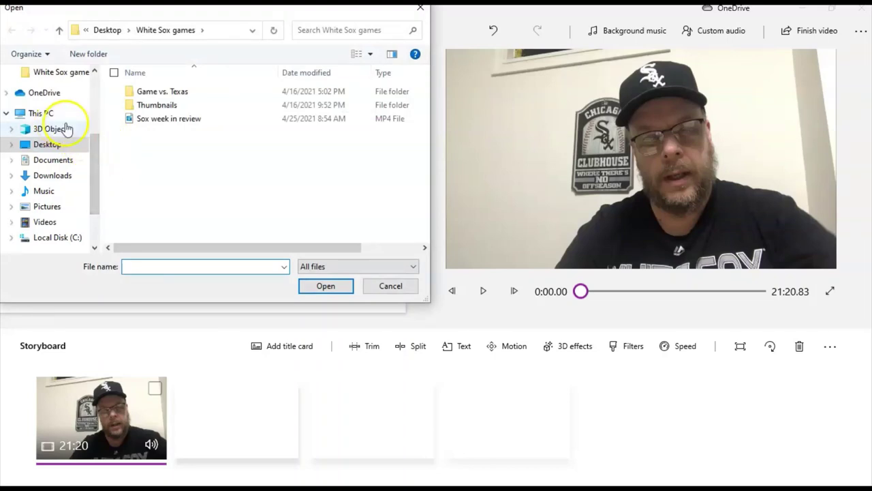
{"action": "left_click_drag", "start_coordinate": [96, 167], "coordinate": [97, 95]}
{"action": "left_click", "coordinate": [55, 98]}
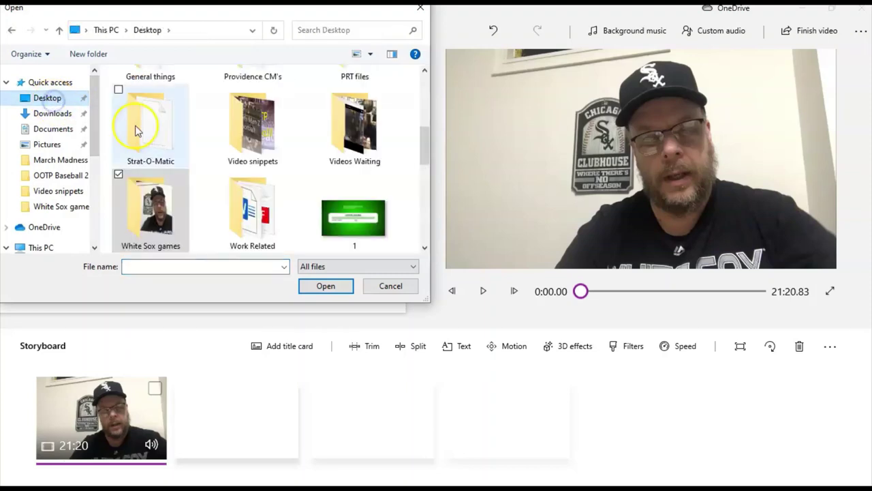
{"action": "double_click", "coordinate": [252, 136]}
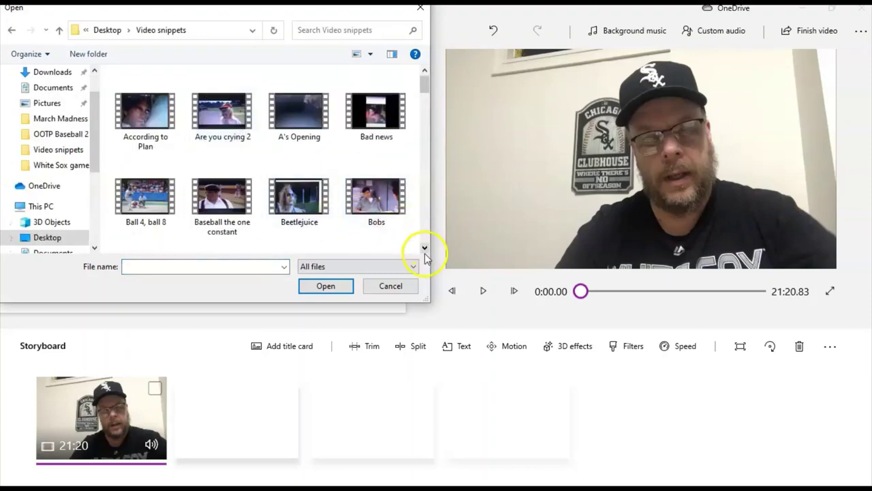
{"action": "left_click", "coordinate": [424, 251]}
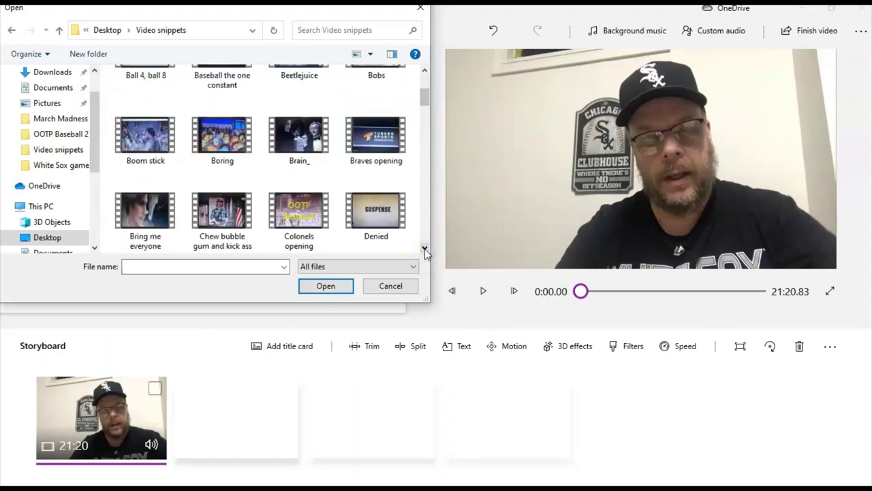
{"action": "left_click", "coordinate": [425, 250]}
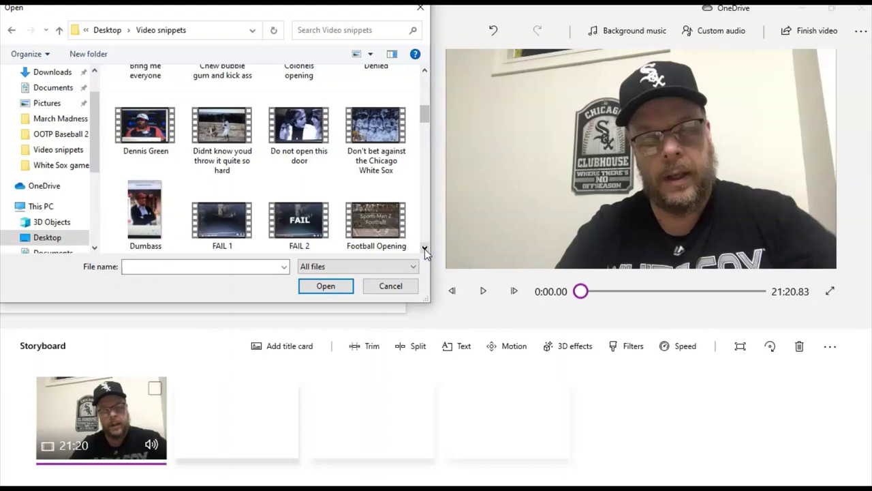
{"action": "left_click", "coordinate": [425, 250]}
{"action": "left_click", "coordinate": [425, 251]}
{"action": "left_click", "coordinate": [425, 251]}
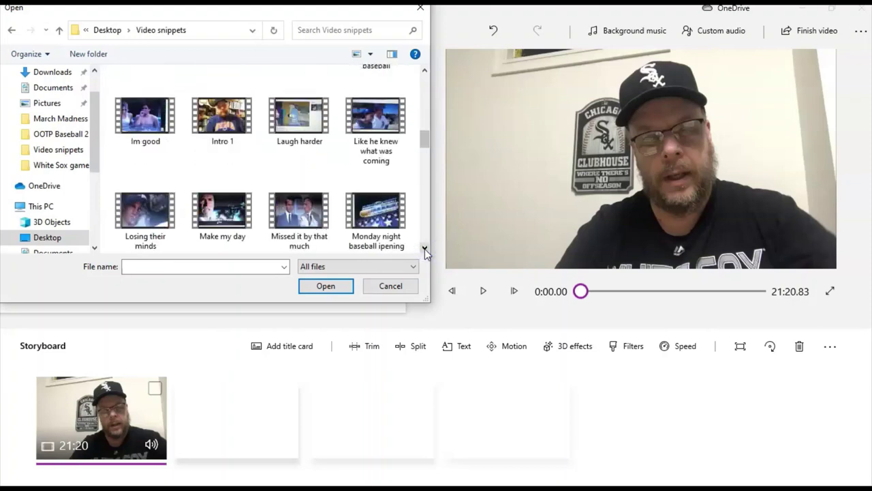
{"action": "left_click", "coordinate": [242, 146]}
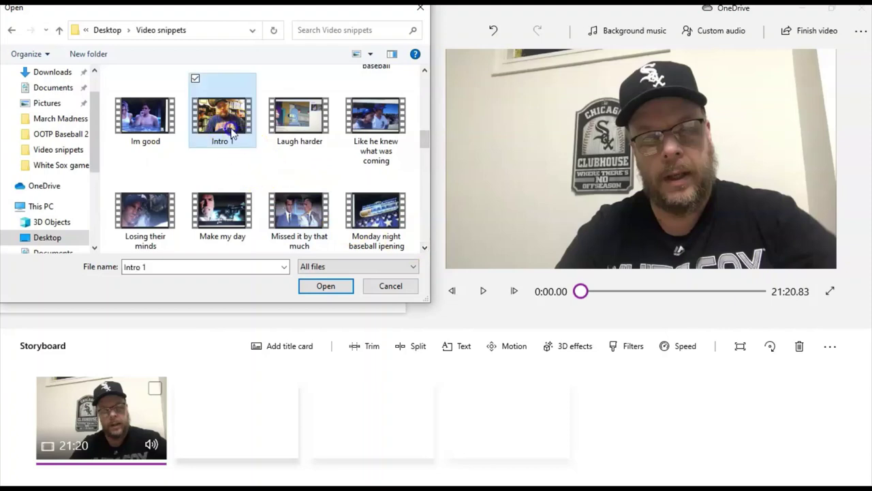
{"action": "left_click", "coordinate": [325, 286]}
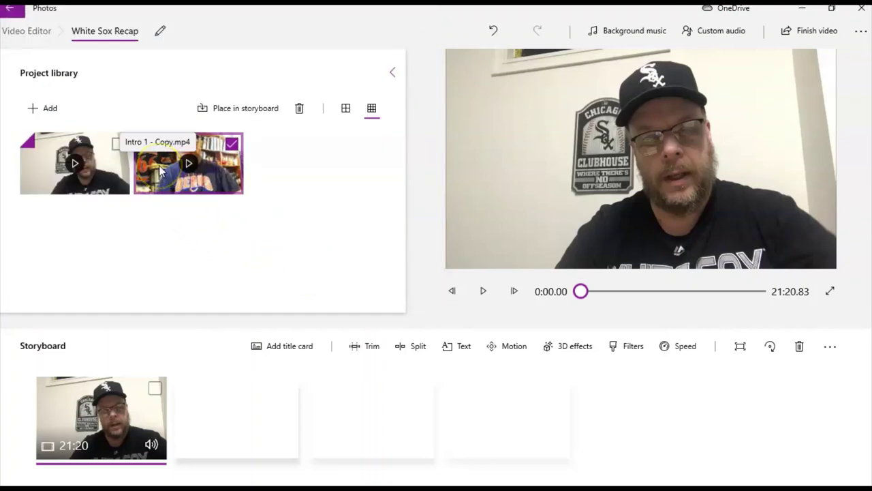
Step: Place the Intro 1 clip in the storyboard ahead of the Sox week in review clip and select the latter
{"action": "left_click_drag", "start_coordinate": [160, 170], "coordinate": [370, 422]}
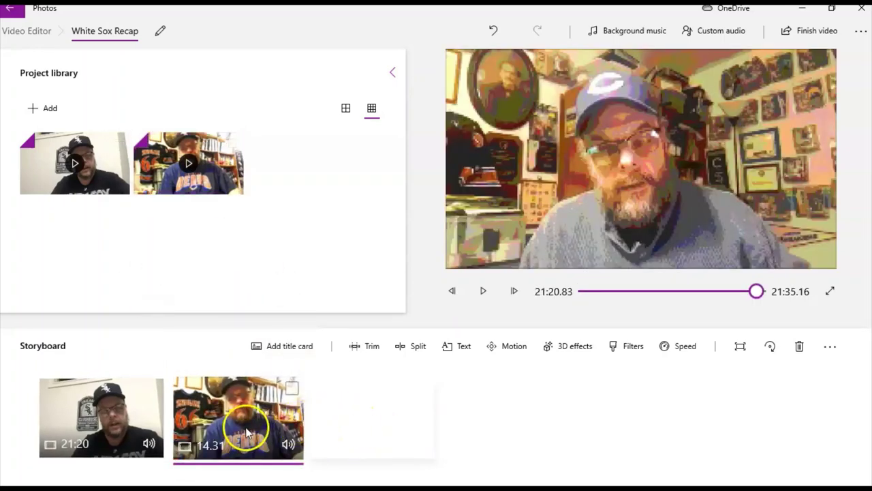
{"action": "left_click_drag", "start_coordinate": [246, 433], "coordinate": [111, 425]}
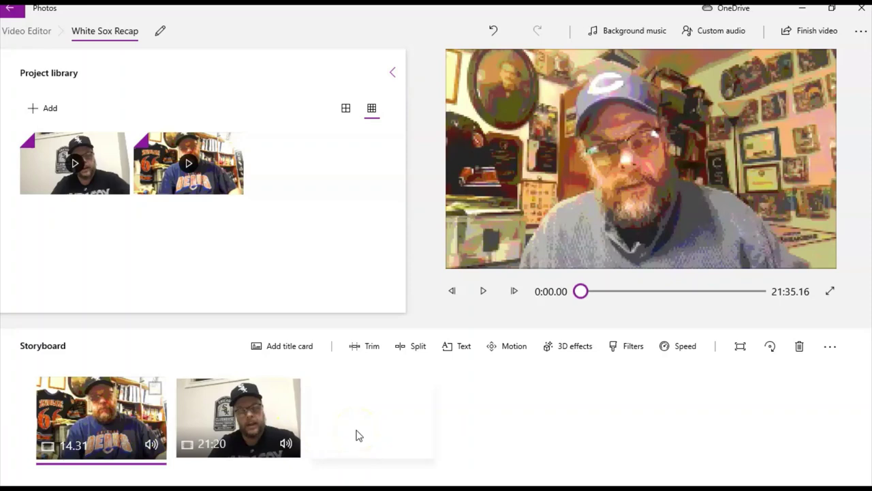
{"action": "left_click", "coordinate": [257, 434]}
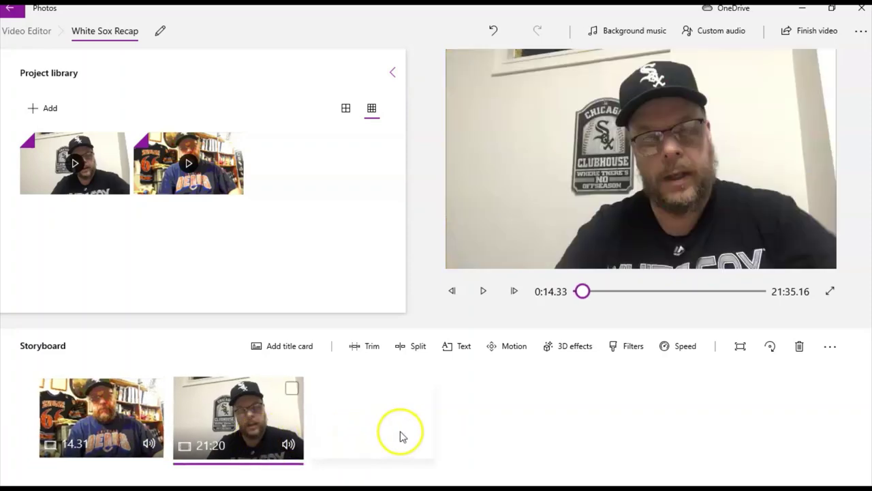
{"action": "left_click", "coordinate": [116, 437]}
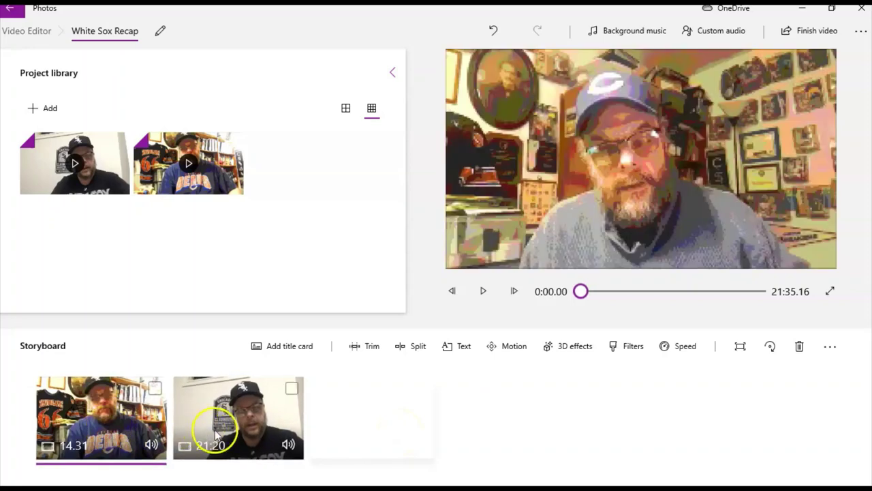
{"action": "left_click", "coordinate": [250, 437]}
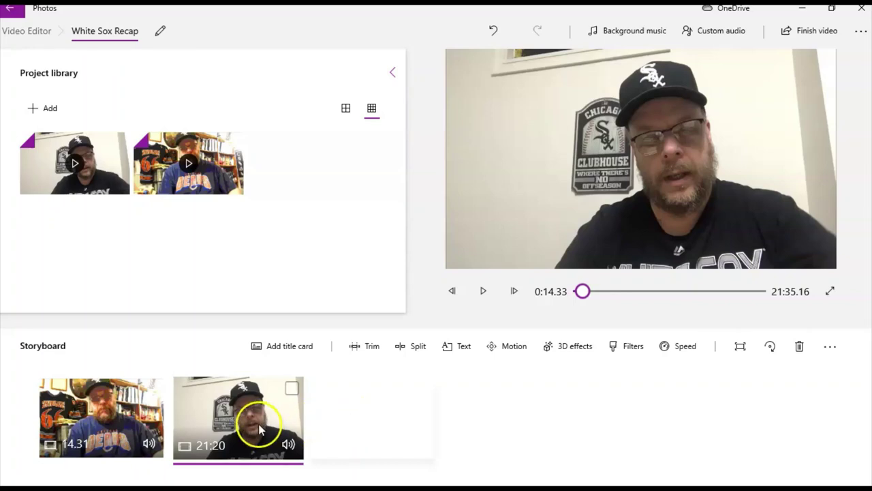
Step: Split the Sox week in review clip at about 3:03.50
{"action": "left_click", "coordinate": [417, 346]}
{"action": "left_click_drag", "start_coordinate": [162, 431], "coordinate": [227, 434]}
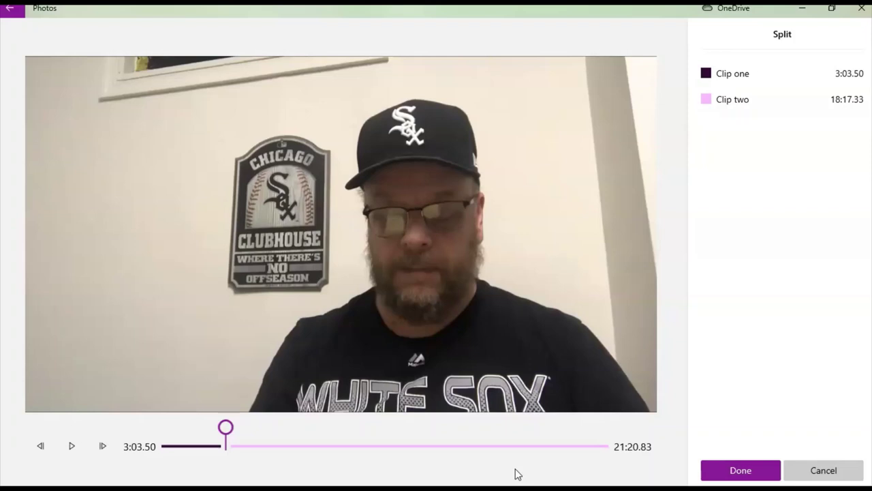
{"action": "left_click", "coordinate": [739, 470]}
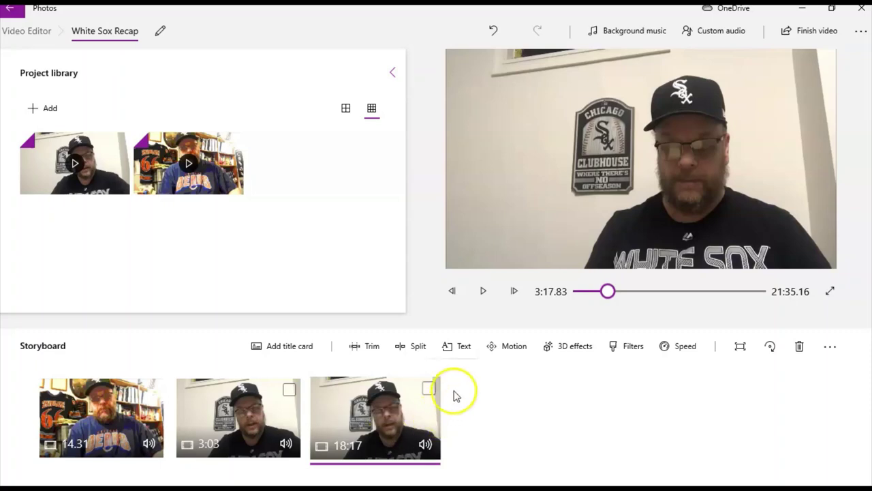
Step: Start a text overlay on the 18:17 clip and choose the Impact animated text style
{"action": "left_click", "coordinate": [464, 347]}
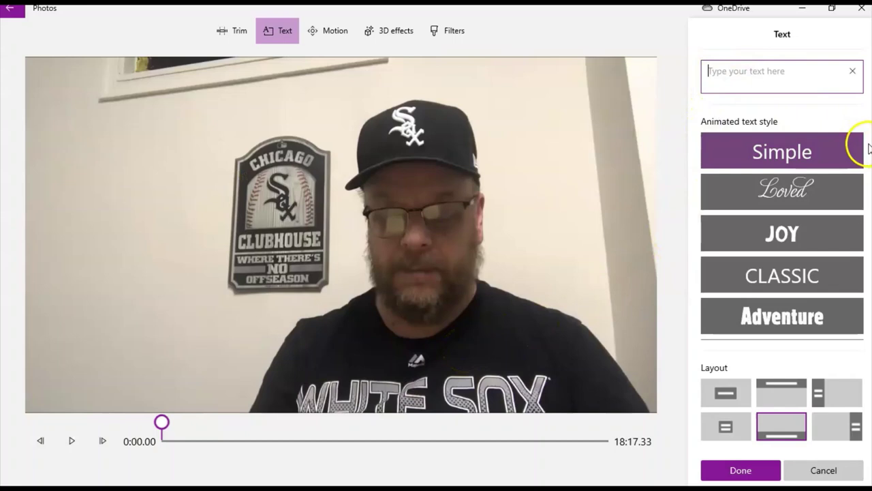
{"action": "scroll", "coordinate": [782, 222], "scroll_direction": "down", "scroll_amount": 5}
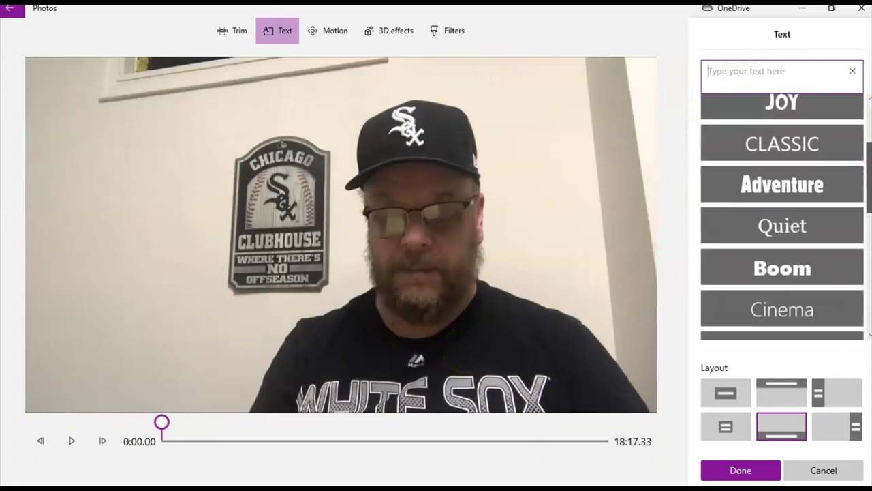
{"action": "scroll", "coordinate": [782, 222], "scroll_direction": "down", "scroll_amount": 3}
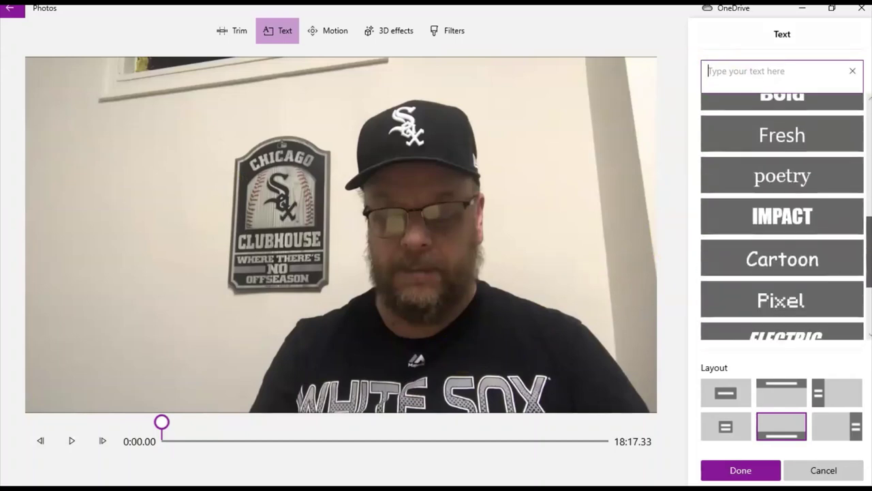
{"action": "scroll", "coordinate": [782, 222], "scroll_direction": "down", "scroll_amount": 2}
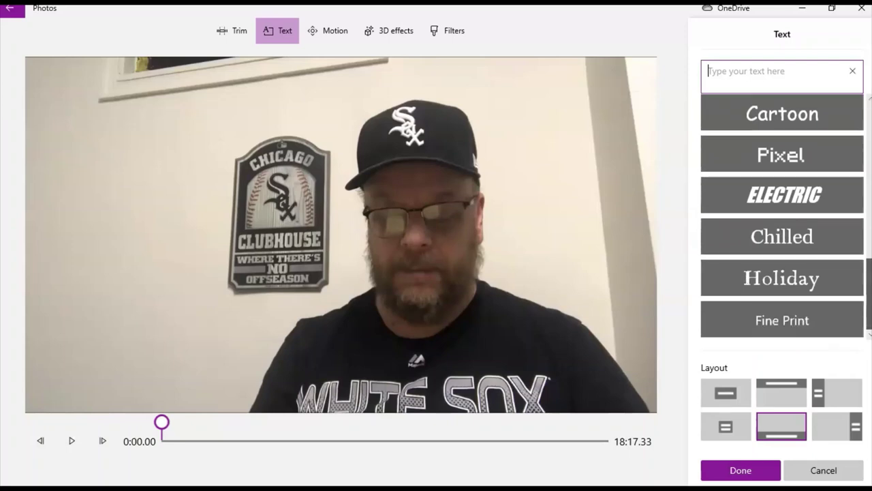
{"action": "scroll", "coordinate": [867, 273], "scroll_direction": "up", "scroll_amount": 3}
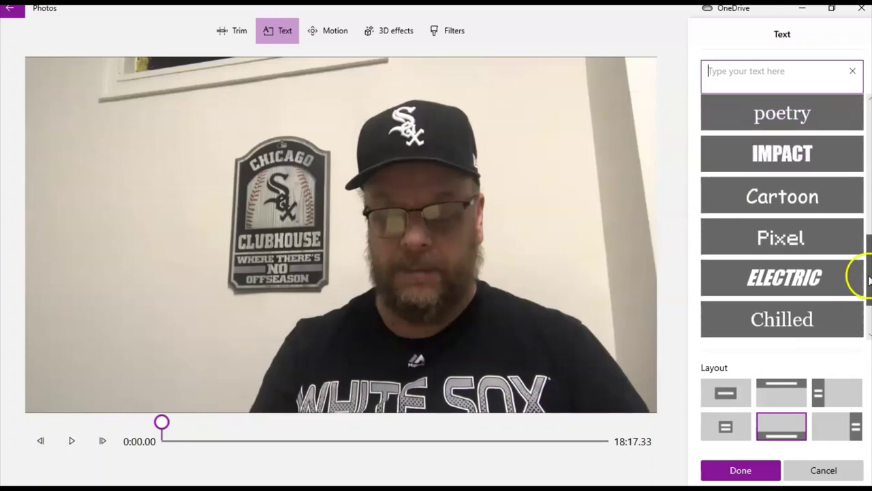
{"action": "scroll", "coordinate": [866, 266], "scroll_direction": "up", "scroll_amount": 2}
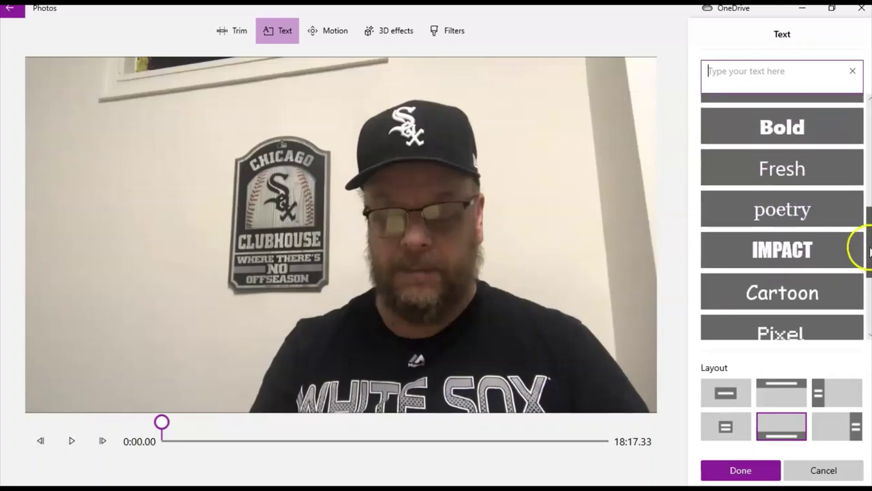
{"action": "left_click", "coordinate": [766, 263]}
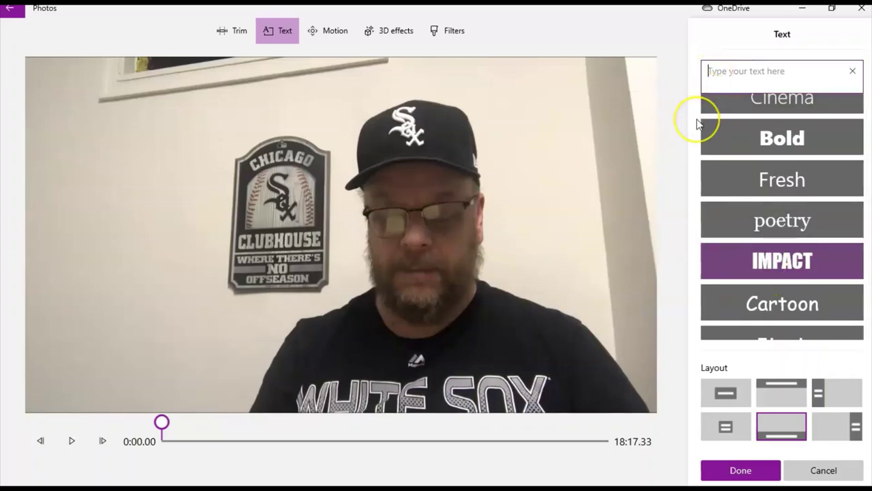
Step: Enter "I meant to say vs Texas" as the overlay text and apply it to the clip
{"action": "type", "text": "I"}
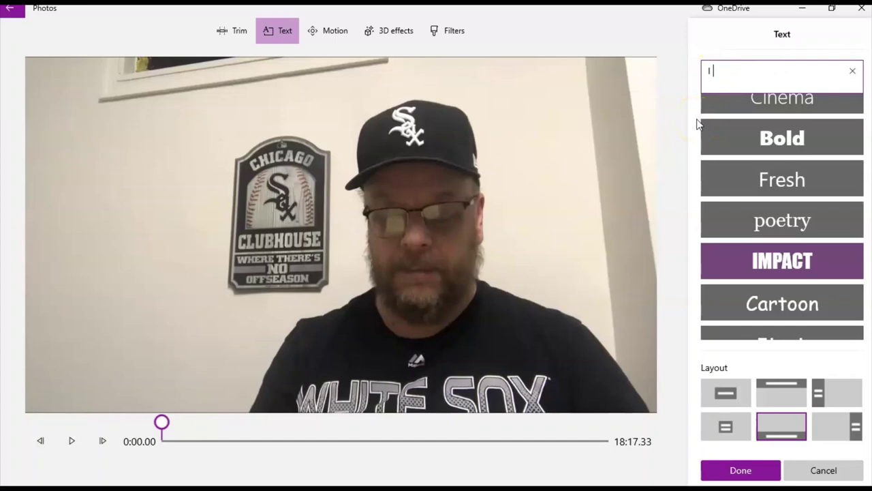
{"action": "type", "text": " meant to say "}
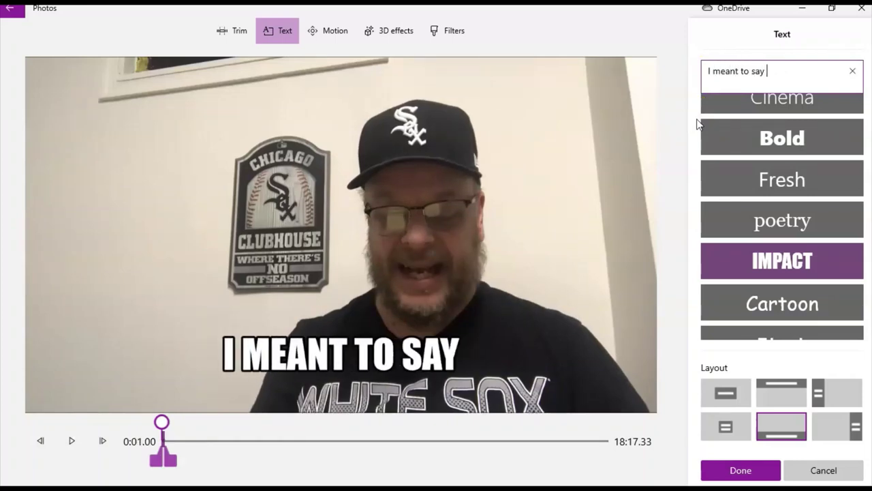
{"action": "type", "text": "vs Texas"}
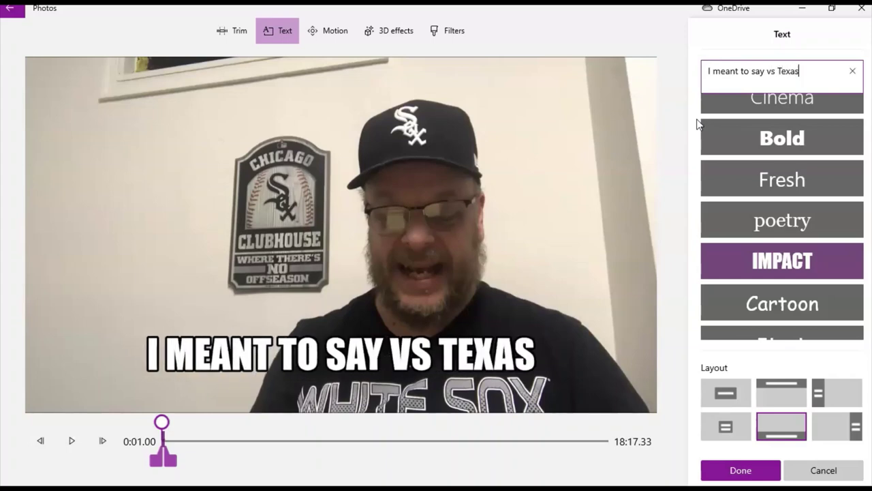
{"action": "left_click", "coordinate": [652, 193]}
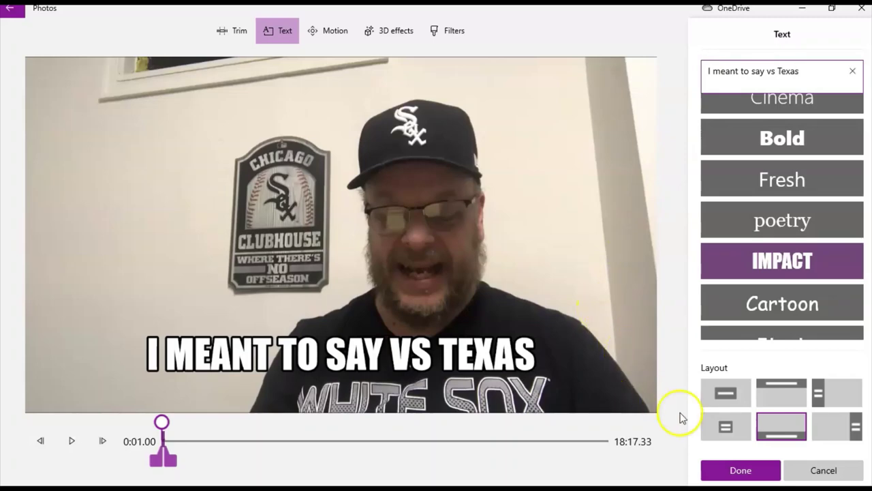
{"action": "left_click", "coordinate": [744, 469]}
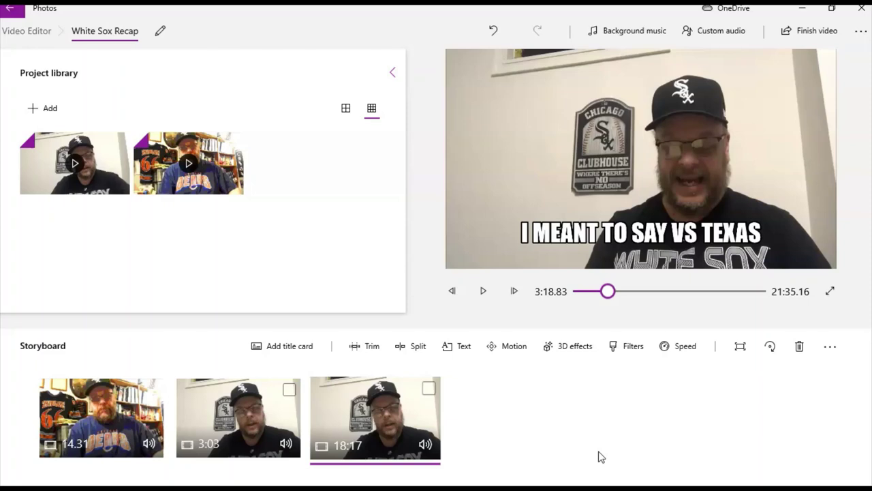
Step: Split the captioned 18:17 clip at about 8:20.20
{"action": "left_click", "coordinate": [413, 346]}
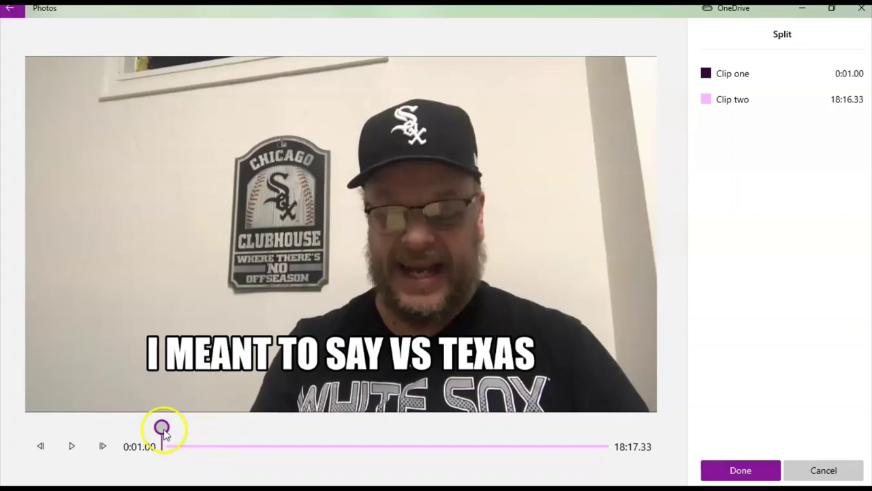
{"action": "left_click_drag", "start_coordinate": [162, 428], "coordinate": [364, 453]}
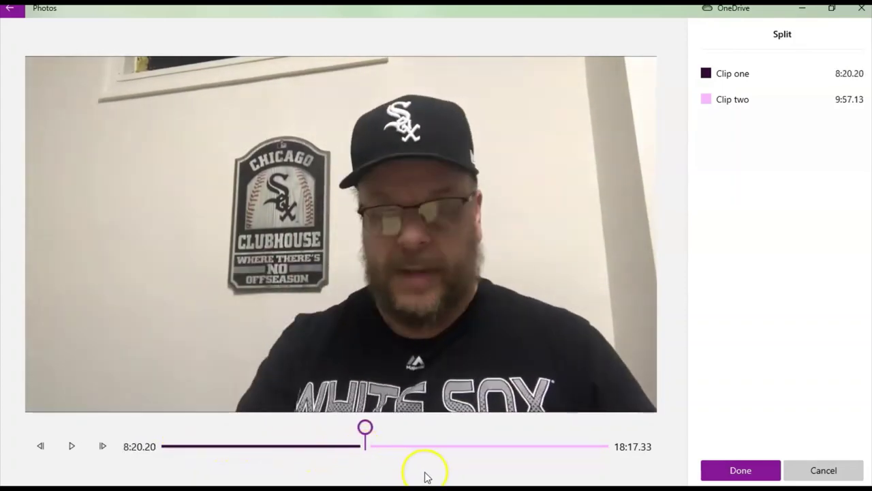
{"action": "left_click", "coordinate": [744, 478]}
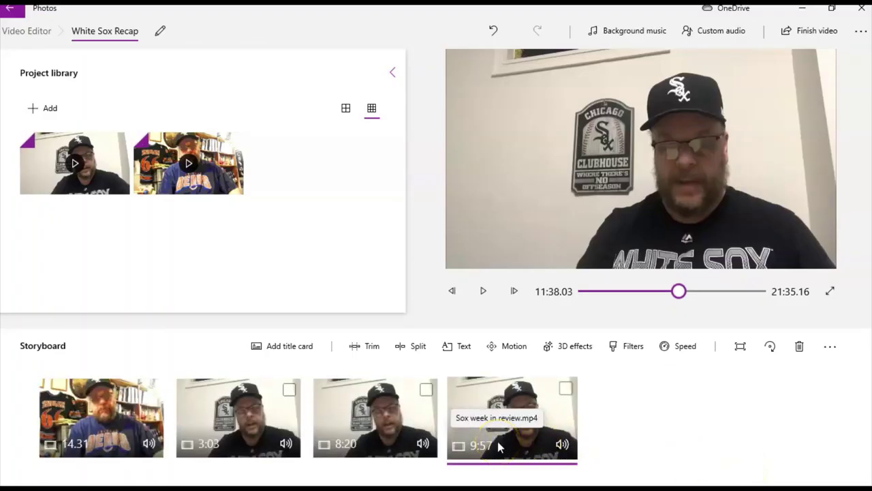
Step: Add the text overlay "White Sox win 2 - 1!" to the final 9:57 clip
{"action": "left_click", "coordinate": [458, 346]}
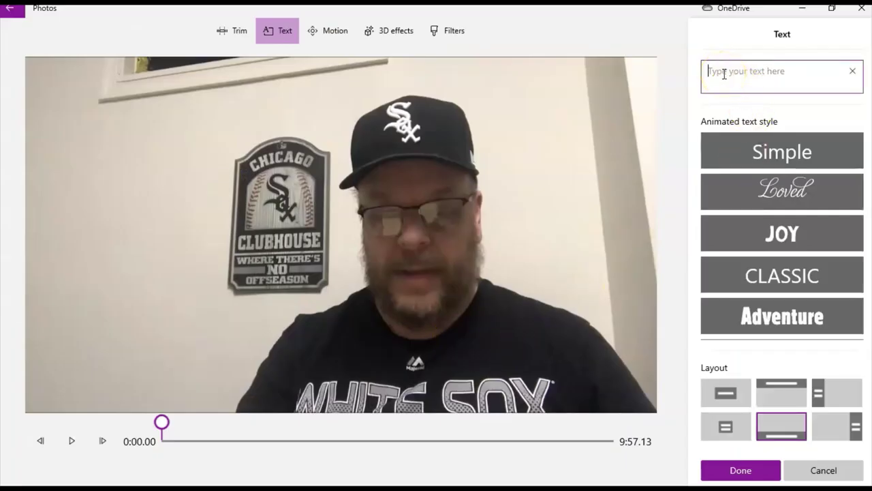
{"action": "type", "text": "White Sox wi"}
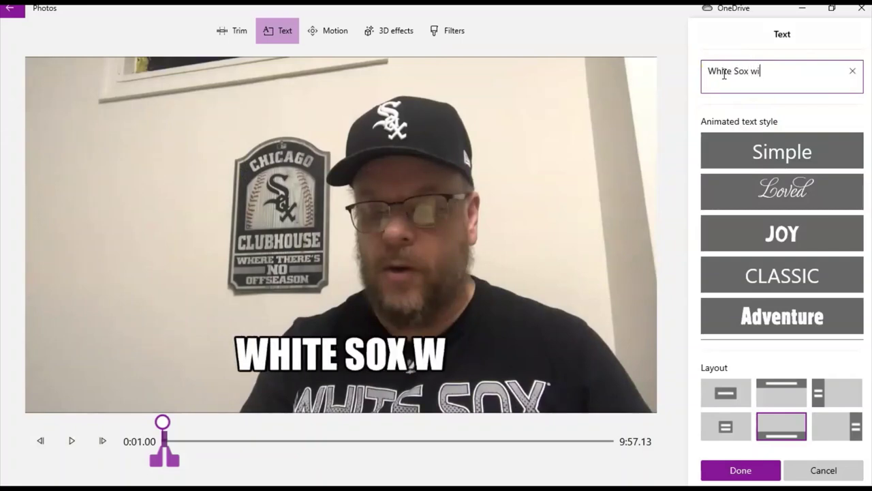
{"action": "type", "text": "n 2 - "}
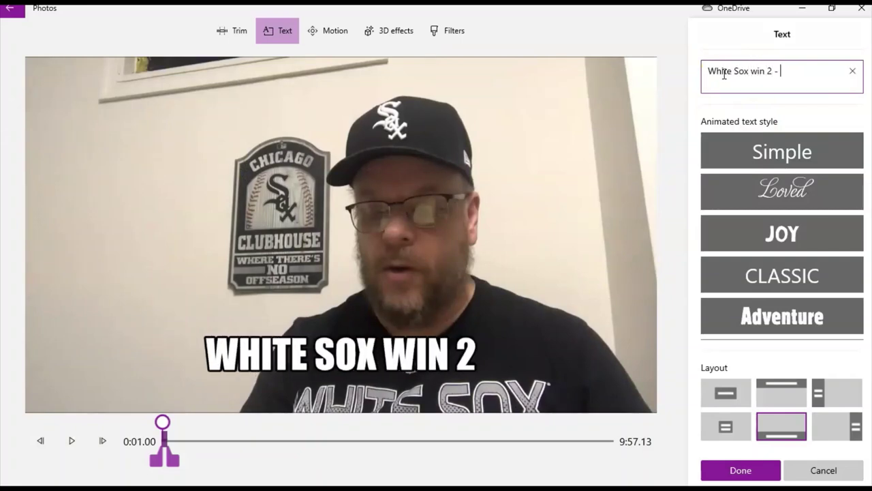
{"action": "type", "text": "1!"}
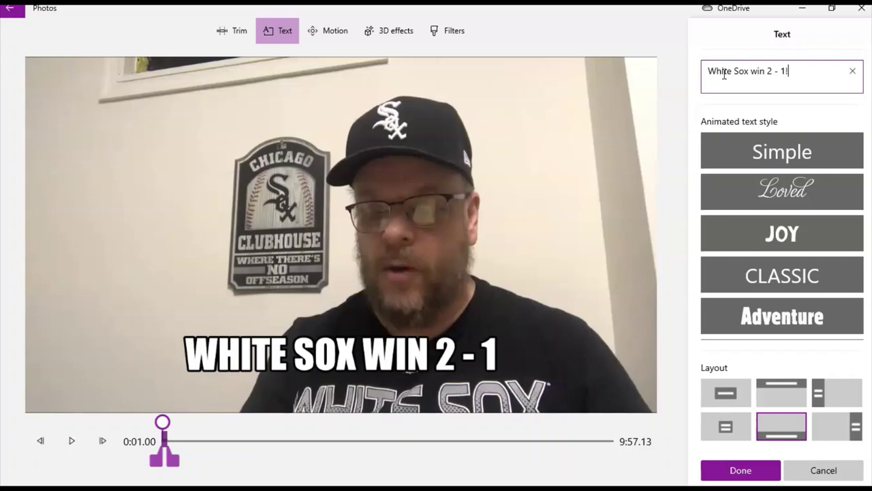
{"action": "left_click", "coordinate": [728, 471]}
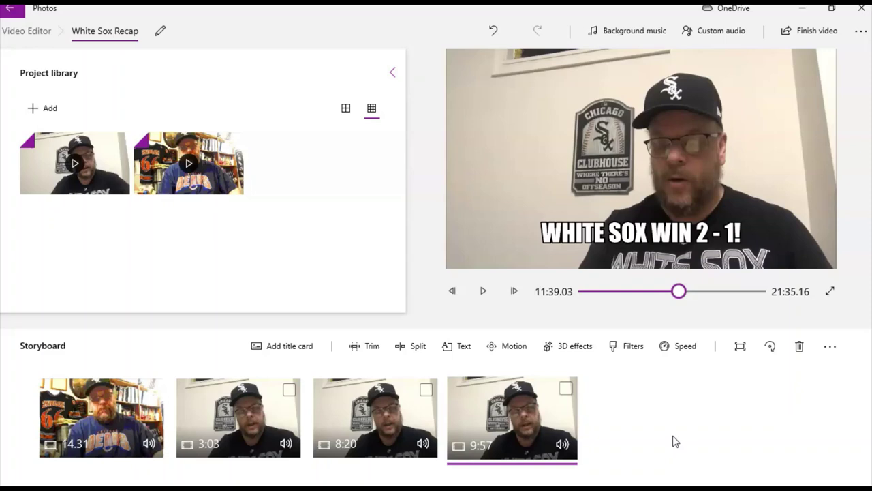
Step: Split the 3:03 clip that follows the intro at about 0:07.86
{"action": "left_click", "coordinate": [500, 409]}
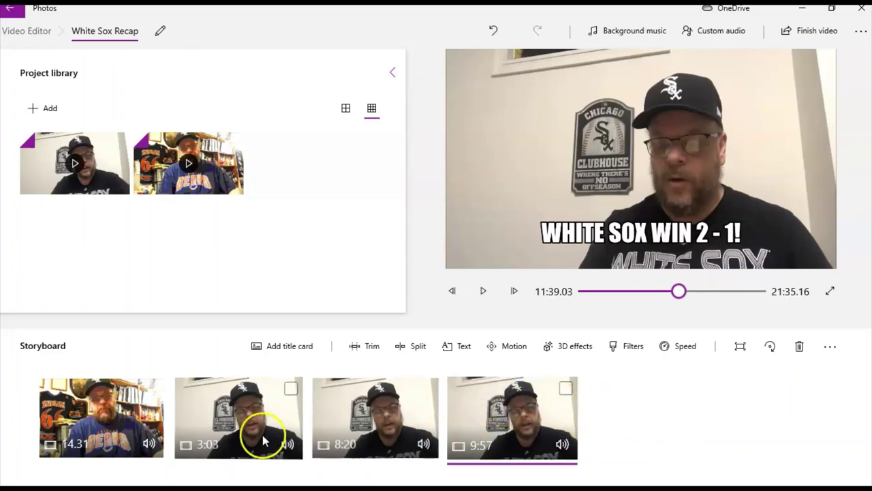
{"action": "left_click", "coordinate": [244, 446]}
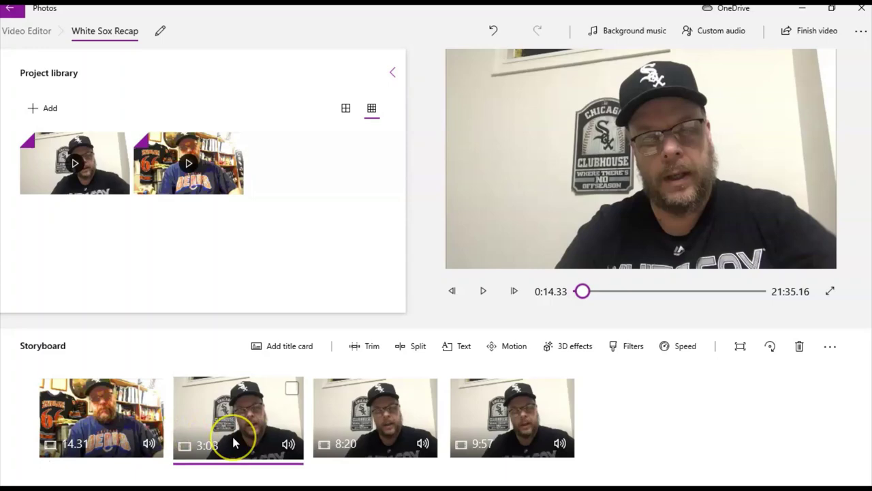
{"action": "left_click", "coordinate": [415, 349]}
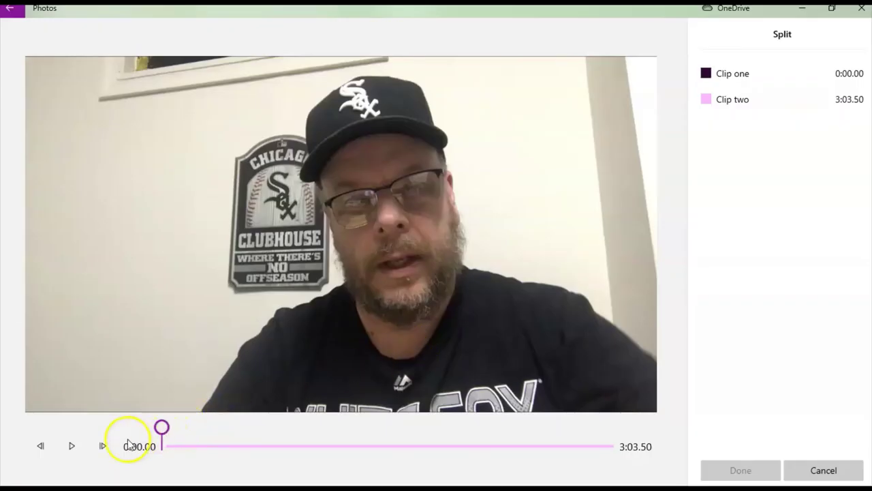
{"action": "left_click_drag", "start_coordinate": [160, 436], "coordinate": [182, 440]}
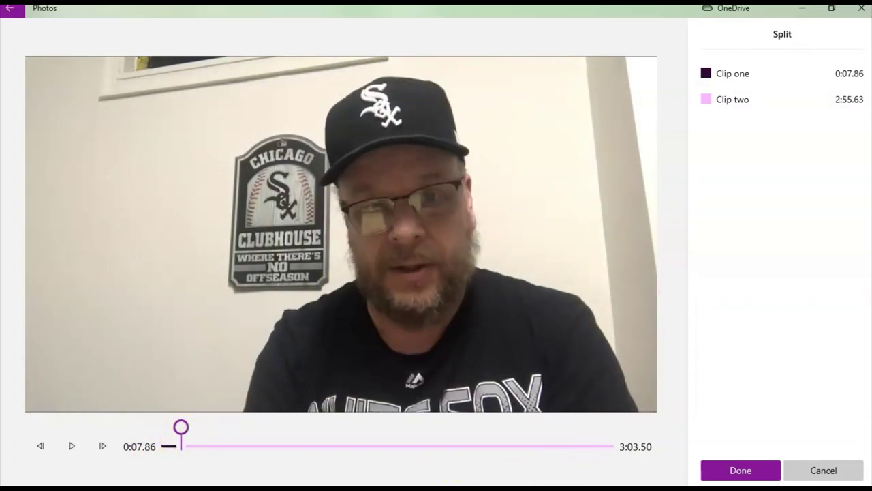
{"action": "left_click", "coordinate": [730, 475]}
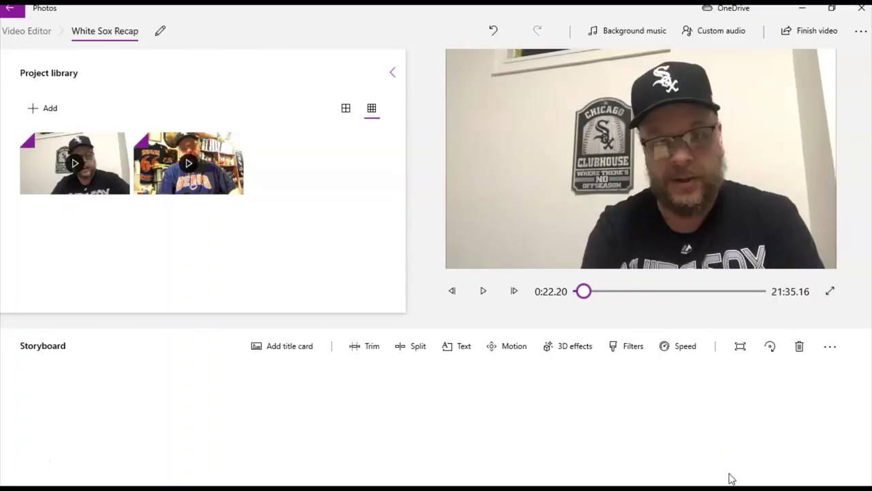
Step: Move the short 7.87-second clip ahead of the Intro 1 clip so it opens the storyboard
{"action": "left_click", "coordinate": [338, 460]}
{"action": "left_click", "coordinate": [230, 429]}
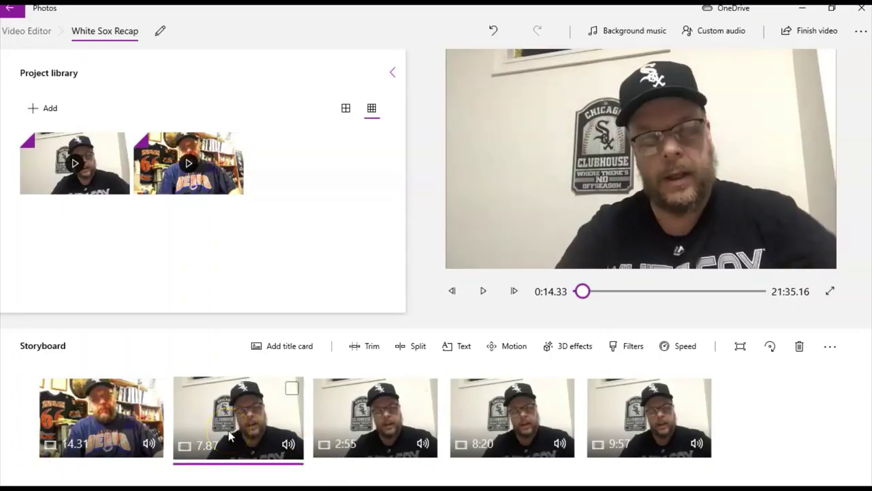
{"action": "left_click", "coordinate": [247, 442]}
{"action": "left_click_drag", "start_coordinate": [247, 442], "coordinate": [106, 426]}
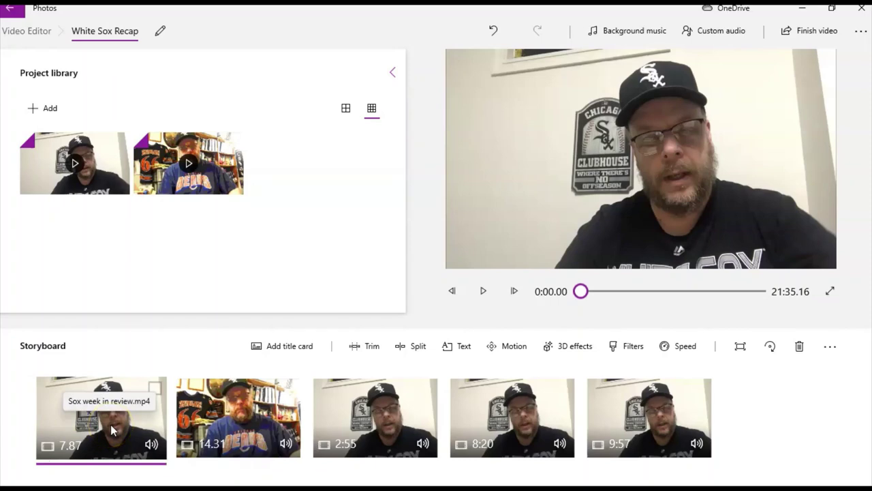
{"action": "left_click", "coordinate": [112, 431]}
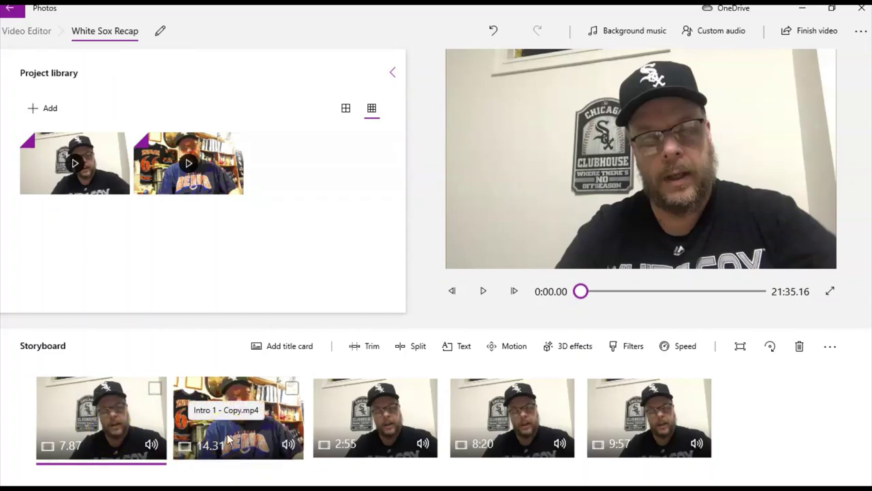
{"action": "left_click", "coordinate": [386, 431]}
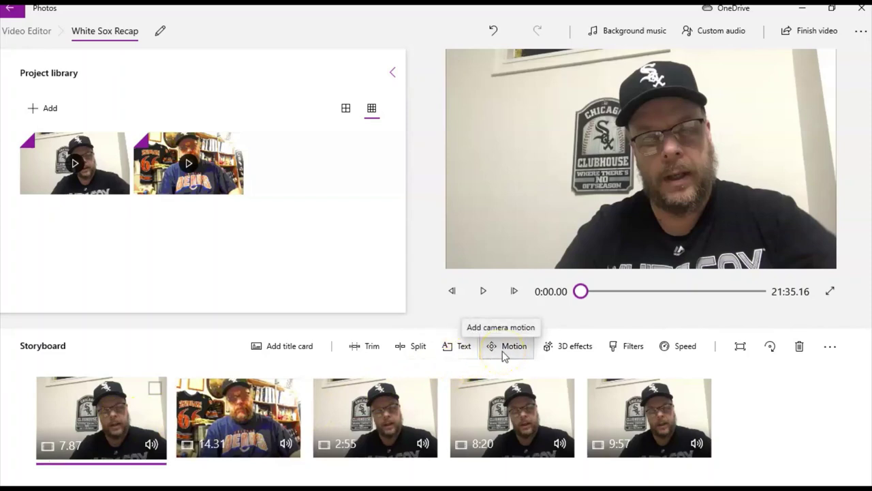
Step: Add the ZZZ 3D effect to the opening 7.87-second clip, enlarged over the wall sign beside the speaker, with its volume at zero
{"action": "left_click", "coordinate": [574, 349]}
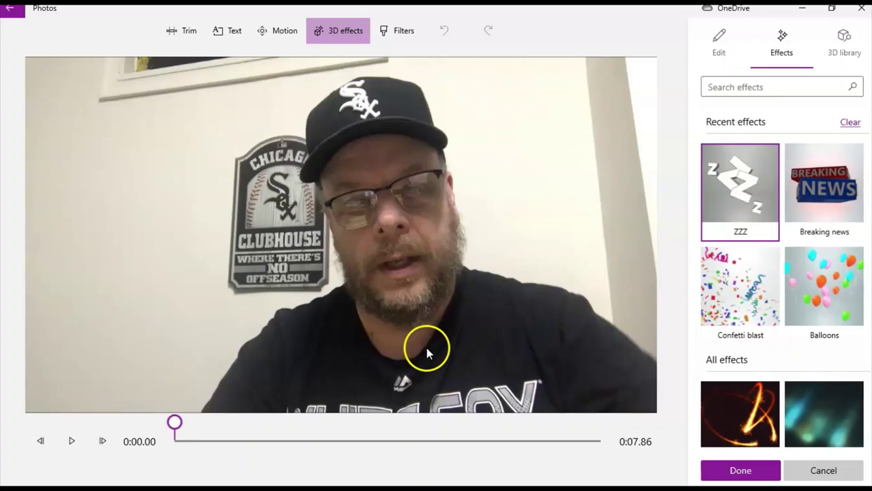
{"action": "left_click", "coordinate": [726, 176]}
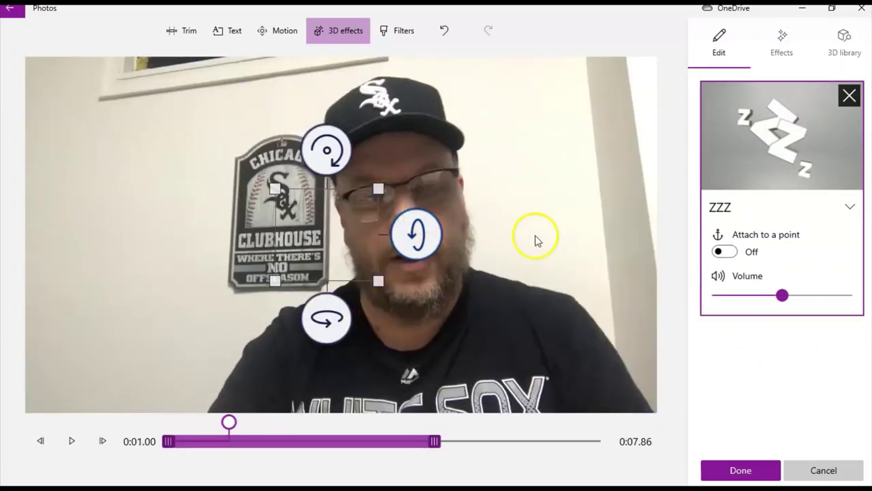
{"action": "left_click_drag", "start_coordinate": [372, 227], "coordinate": [152, 174]}
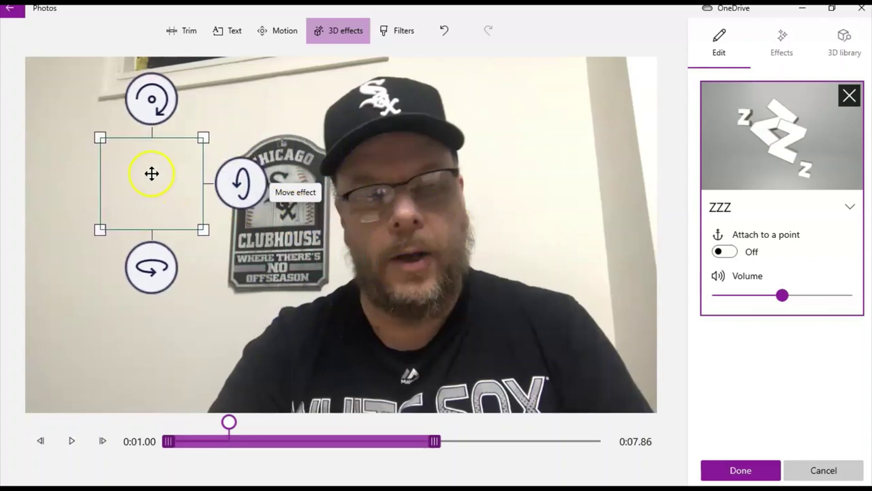
{"action": "left_click_drag", "start_coordinate": [204, 233], "coordinate": [325, 405]}
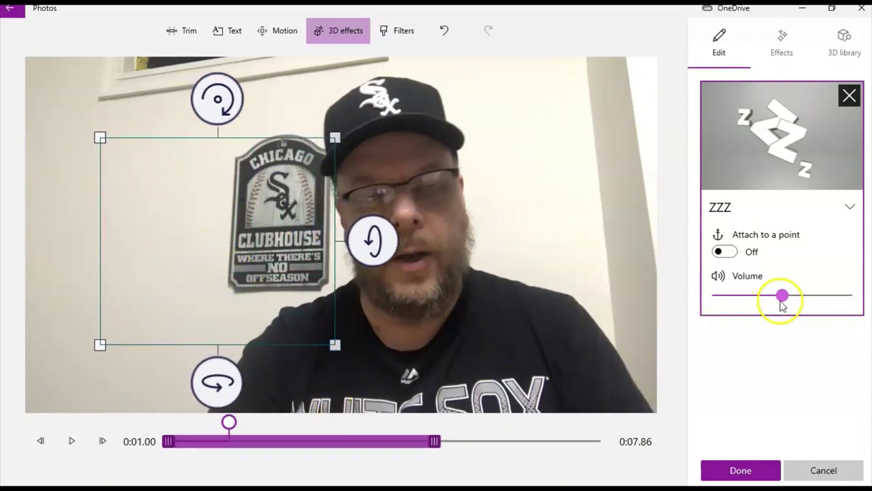
{"action": "left_click_drag", "start_coordinate": [781, 299], "coordinate": [706, 310]}
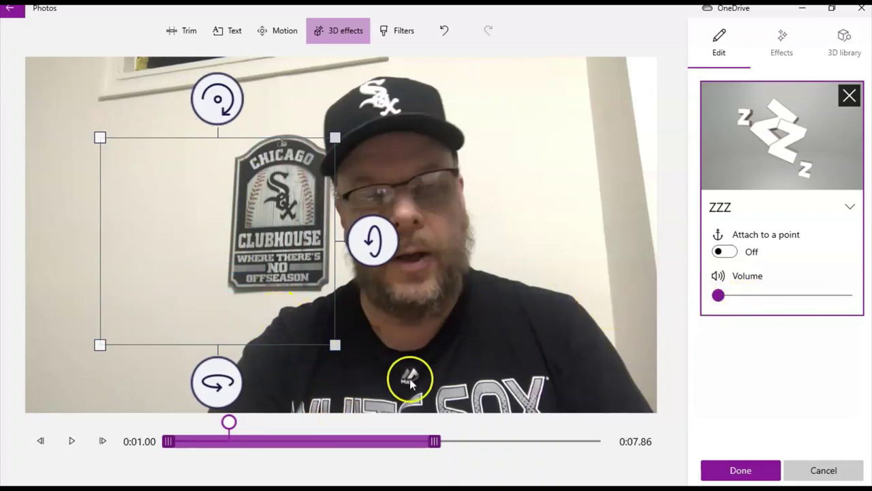
{"action": "left_click", "coordinate": [737, 471]}
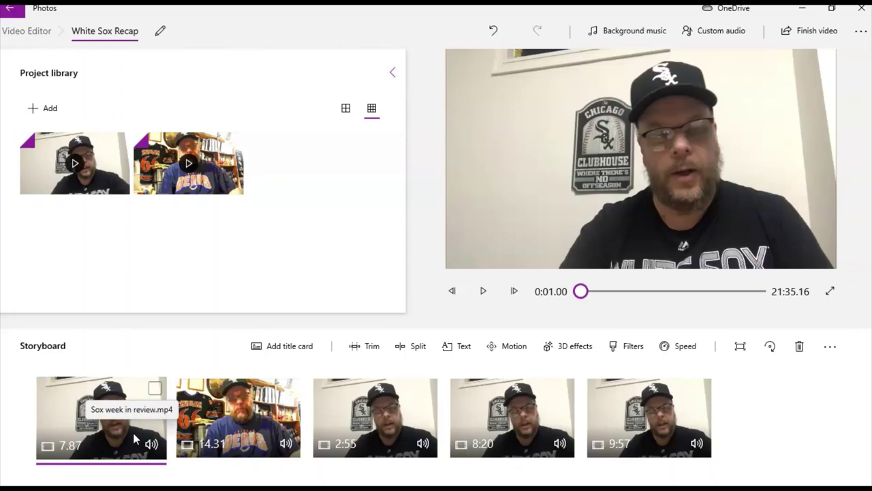
Step: Add the Breaking news 3D effect to the 2:55 clip, moved to the speaker's left-hand side of the frame and enlarged
{"action": "left_click", "coordinate": [380, 429]}
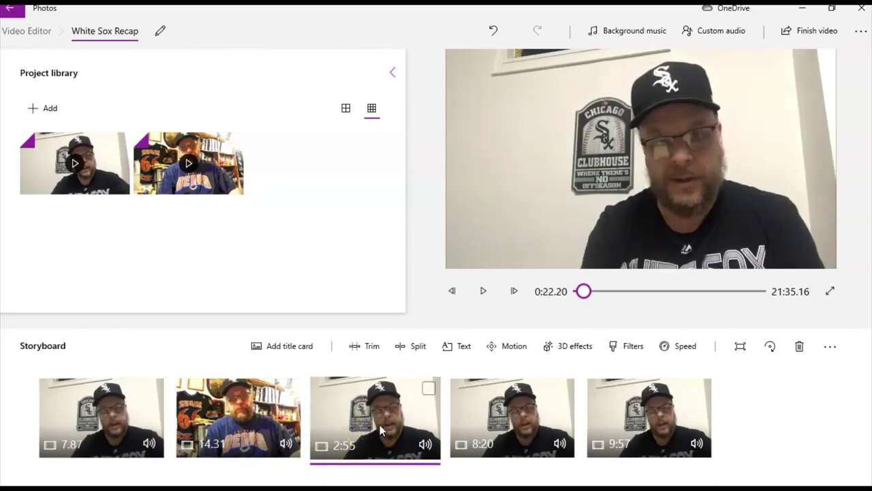
{"action": "left_click", "coordinate": [572, 348]}
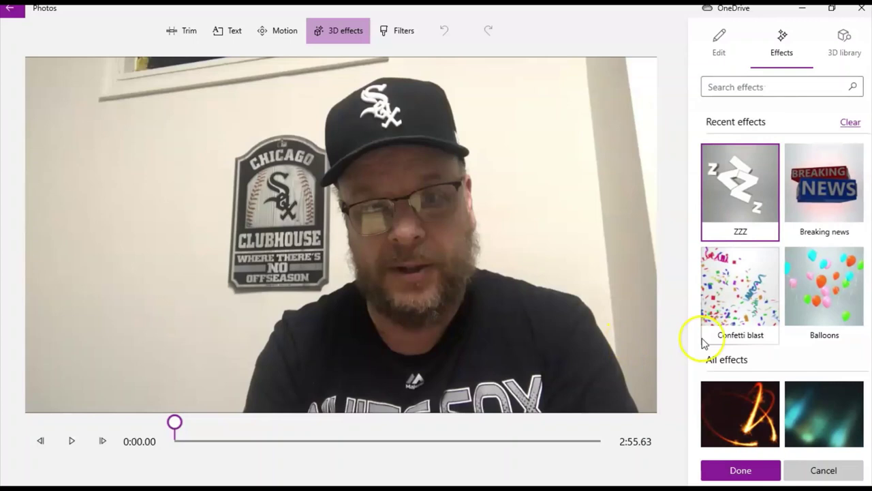
{"action": "left_click", "coordinate": [832, 204]}
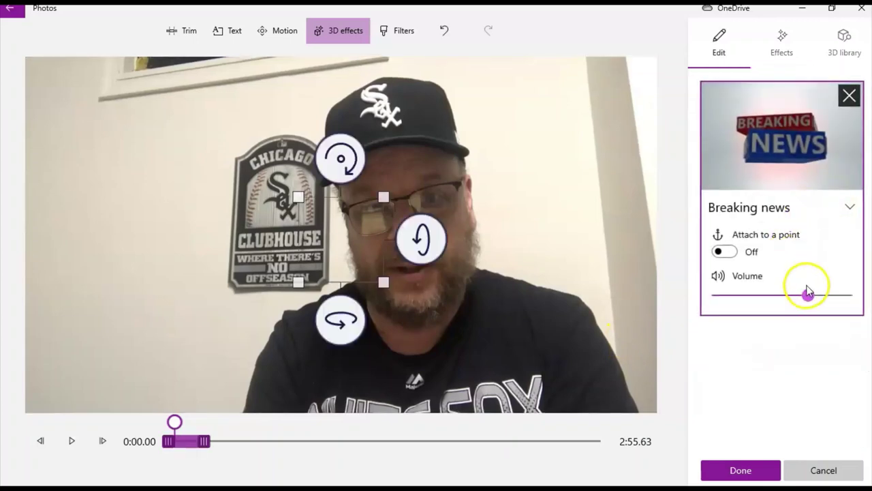
{"action": "left_click_drag", "start_coordinate": [350, 244], "coordinate": [150, 167]}
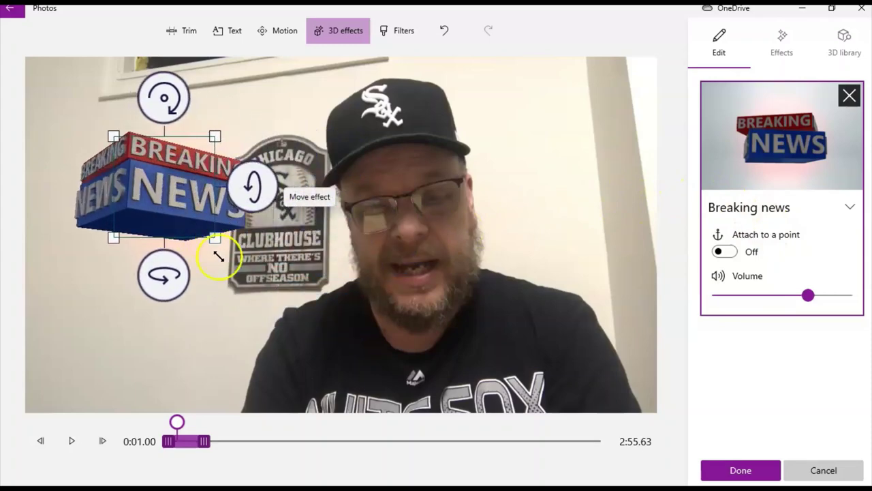
{"action": "left_click_drag", "start_coordinate": [217, 256], "coordinate": [280, 363]}
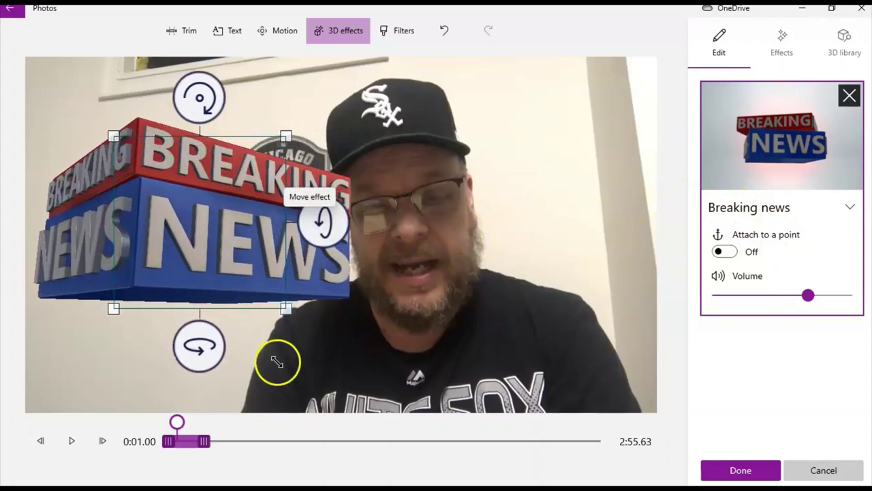
{"action": "left_click", "coordinate": [366, 334]}
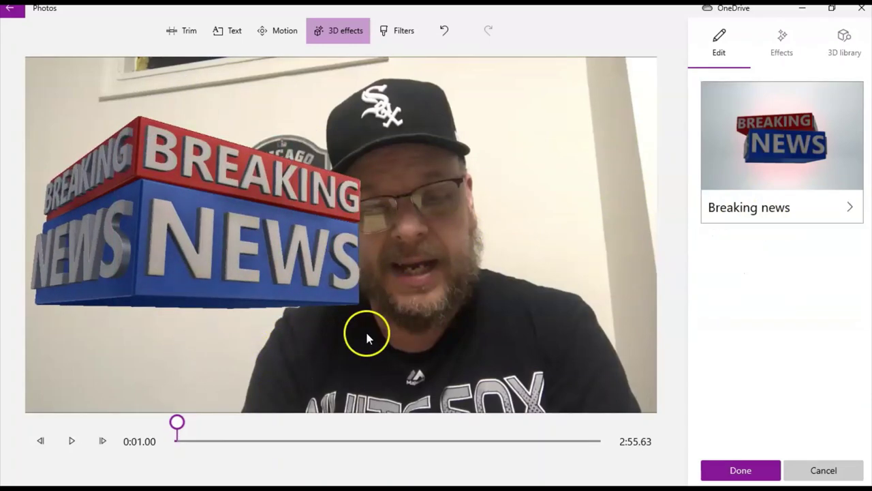
{"action": "left_click", "coordinate": [741, 471]}
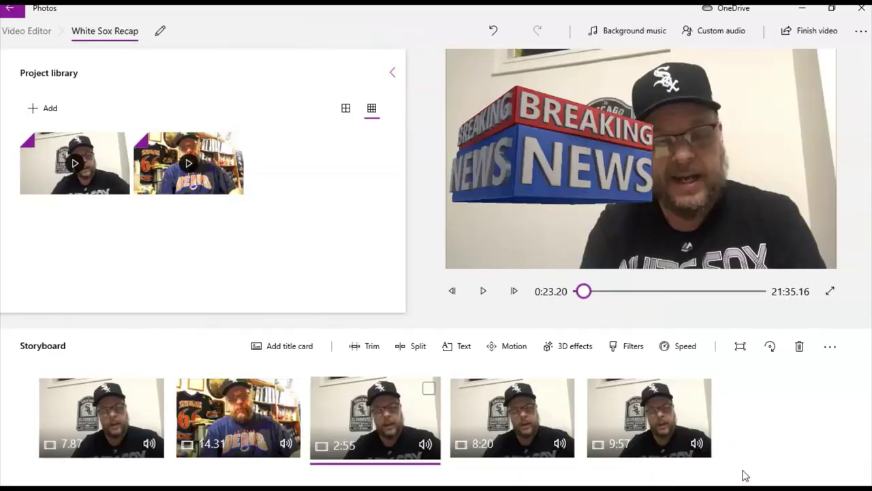
{"action": "left_click", "coordinate": [746, 450]}
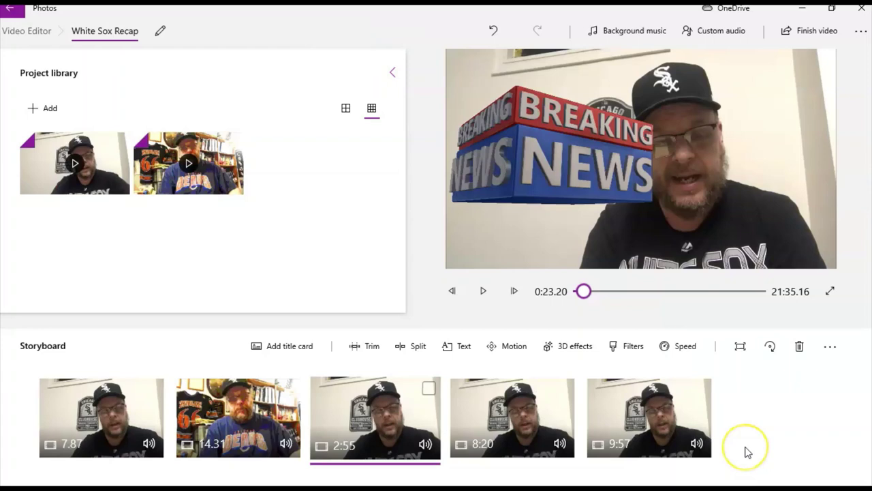
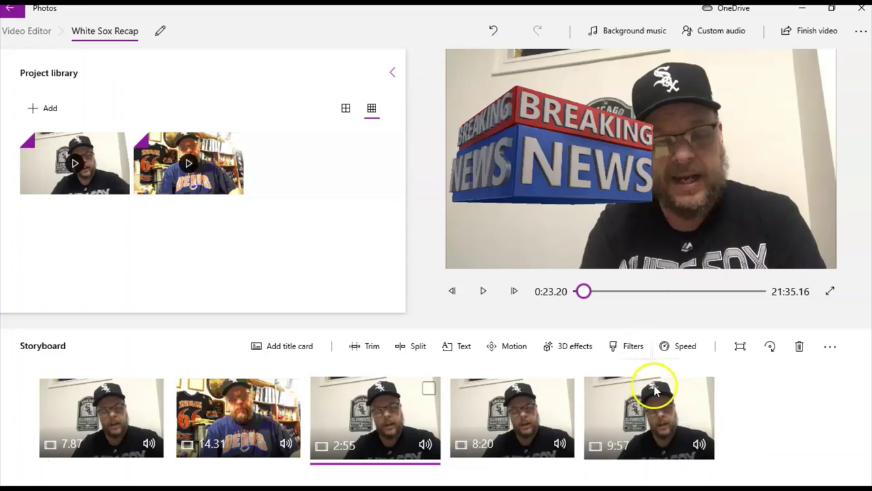
Step: Try the Pixel and Joy filters on the 2:55 clip, and apply the black-and-white Inky filter
{"action": "left_click", "coordinate": [632, 353]}
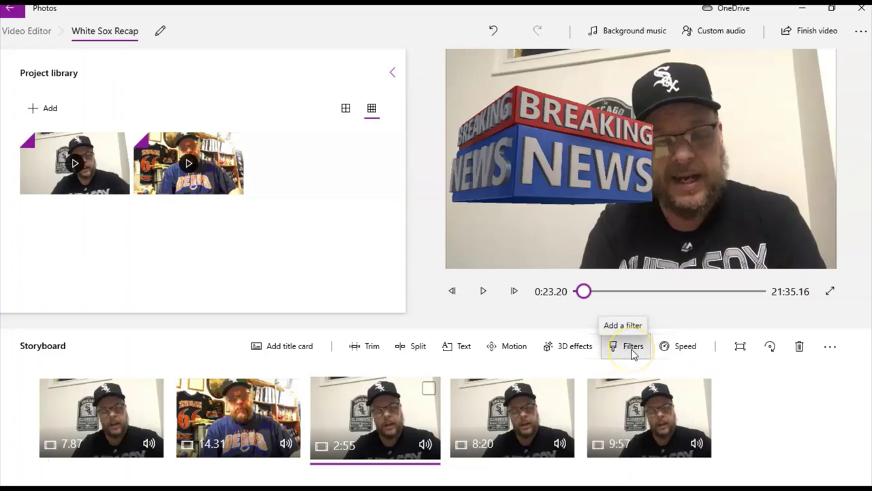
{"action": "left_click", "coordinate": [689, 214]}
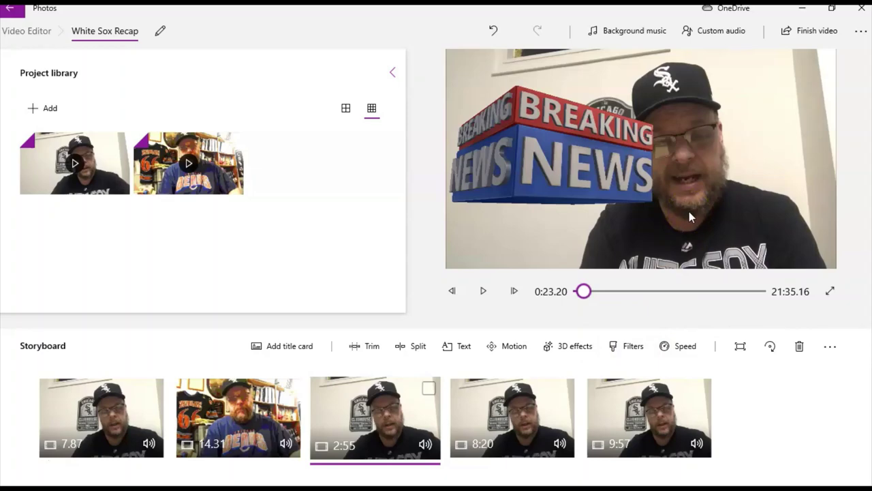
{"action": "left_click", "coordinate": [628, 346]}
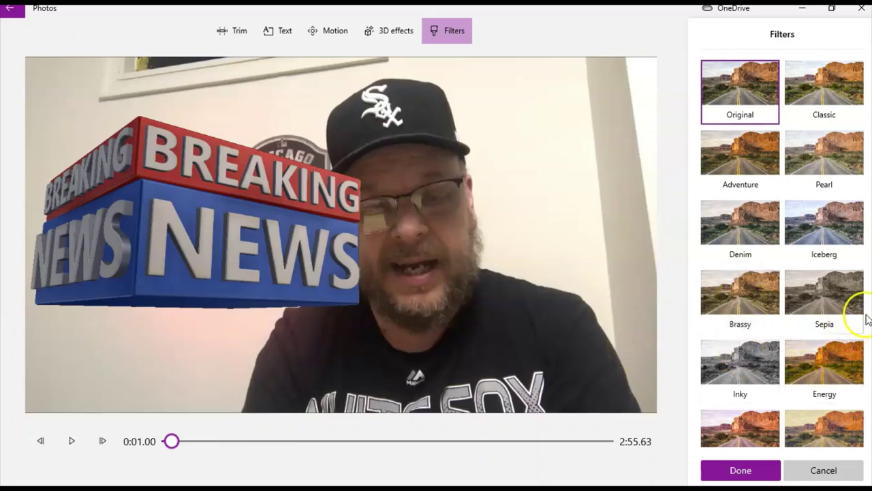
{"action": "scroll", "coordinate": [868, 319], "scroll_direction": "down", "scroll_amount": 3}
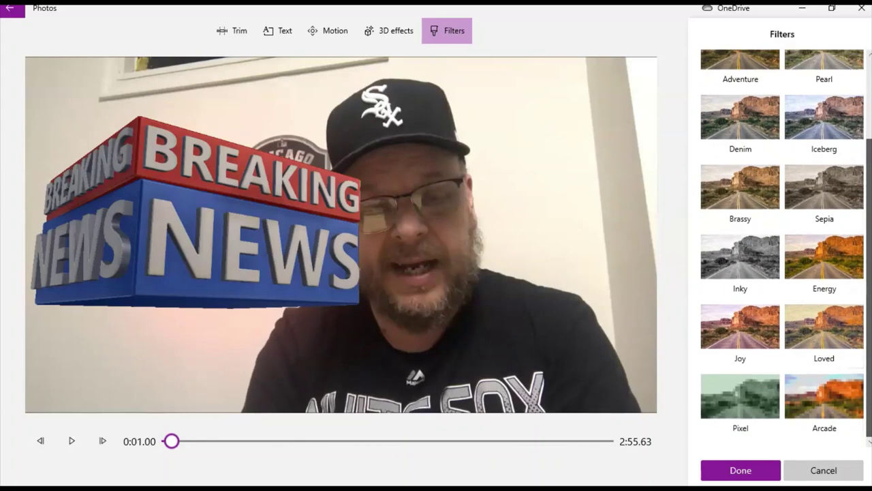
{"action": "left_click", "coordinate": [741, 409]}
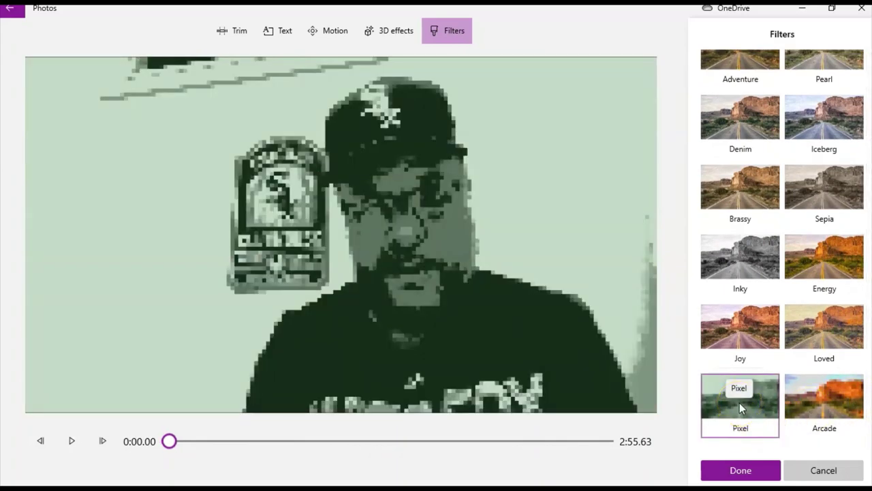
{"action": "left_click", "coordinate": [743, 332]}
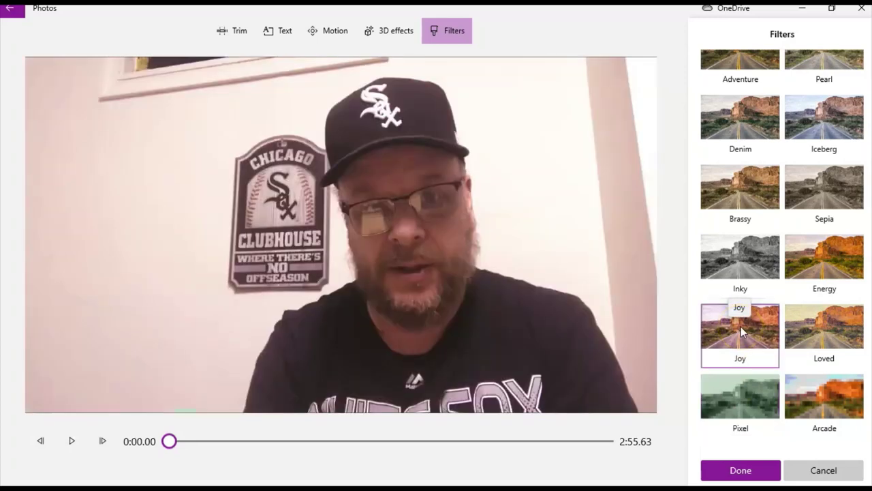
{"action": "left_click", "coordinate": [741, 264]}
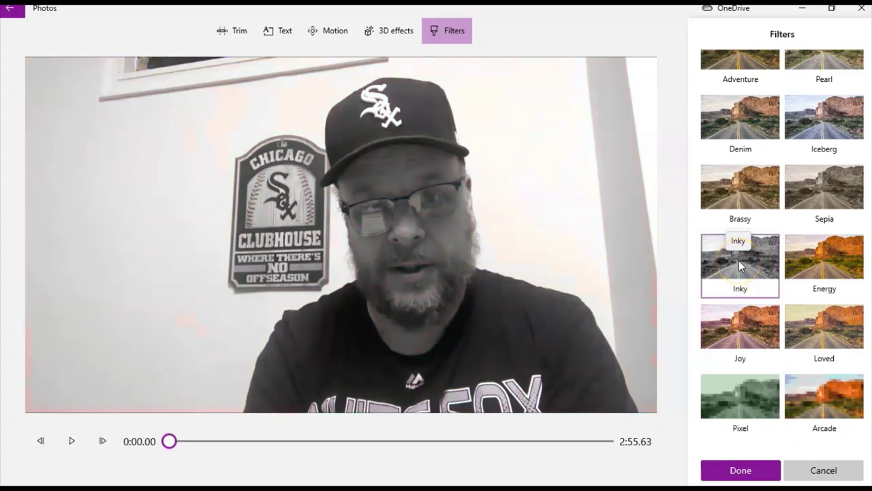
{"action": "left_click", "coordinate": [745, 469]}
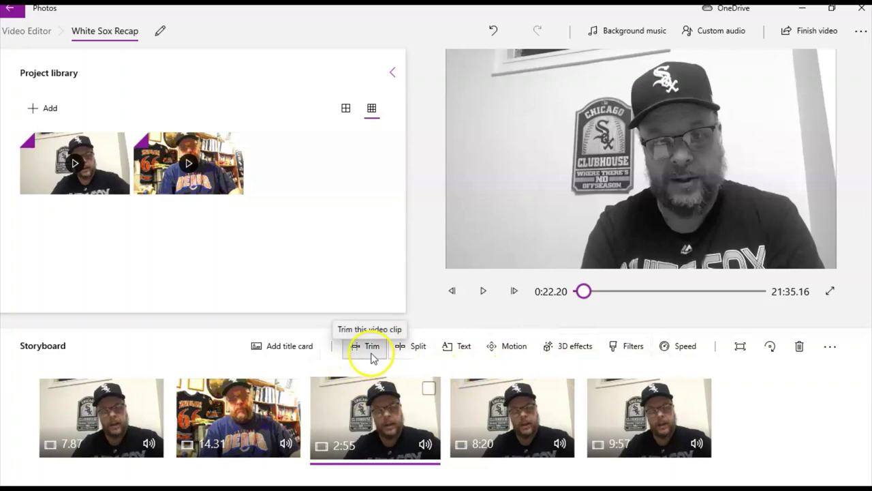
Step: Split the black-and-white 2:55 clip at about 0:08.76
{"action": "left_click", "coordinate": [417, 347]}
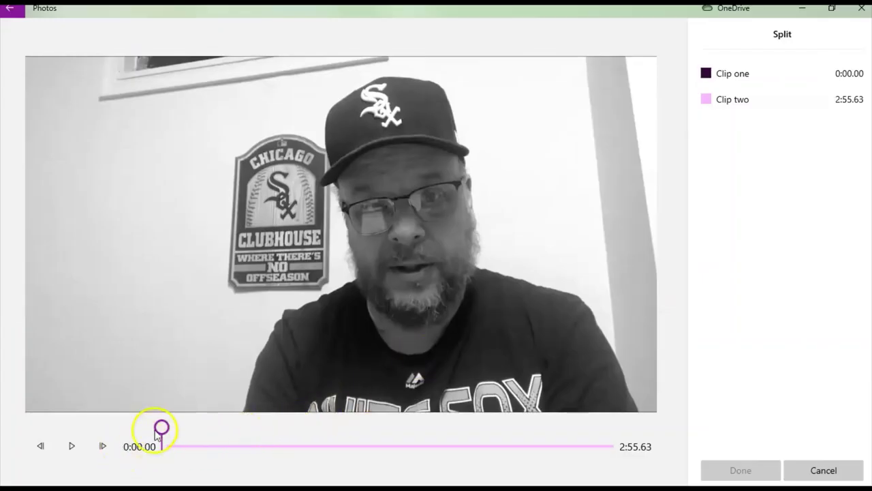
{"action": "left_click_drag", "start_coordinate": [162, 427], "coordinate": [183, 428]}
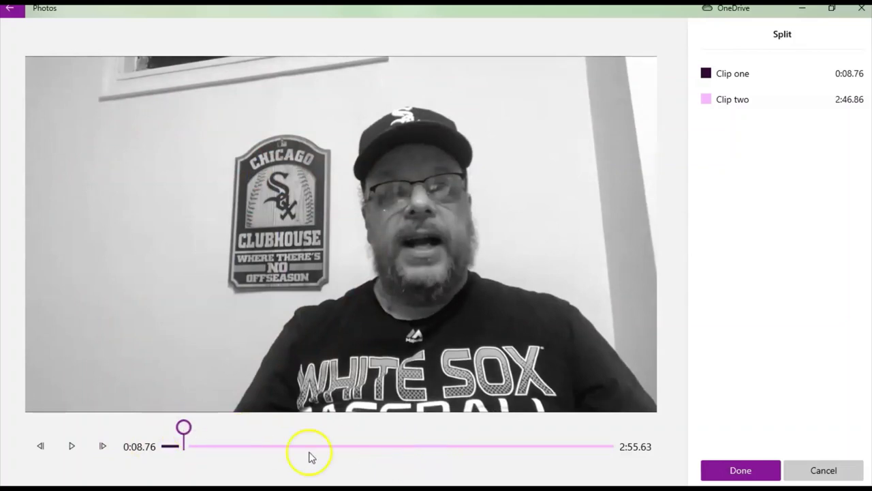
{"action": "left_click", "coordinate": [740, 470]}
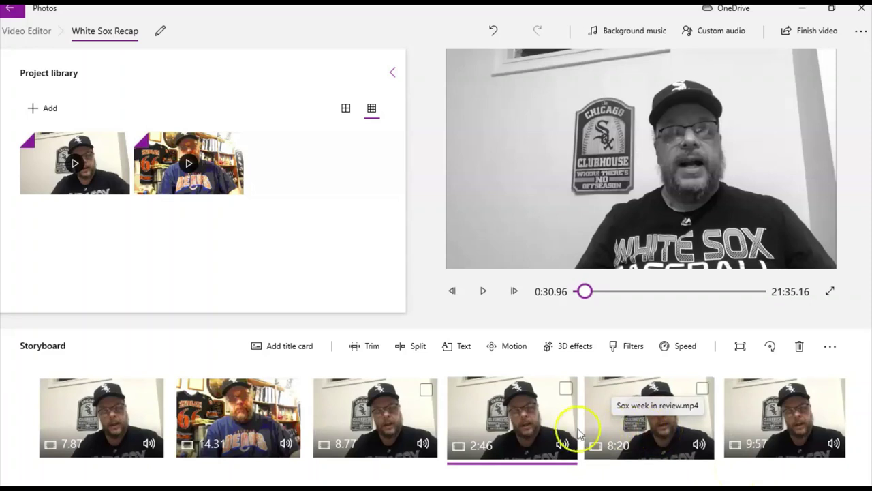
Step: Remove the short 8.77-second clip that follows the intro from the storyboard
{"action": "left_click", "coordinate": [403, 431]}
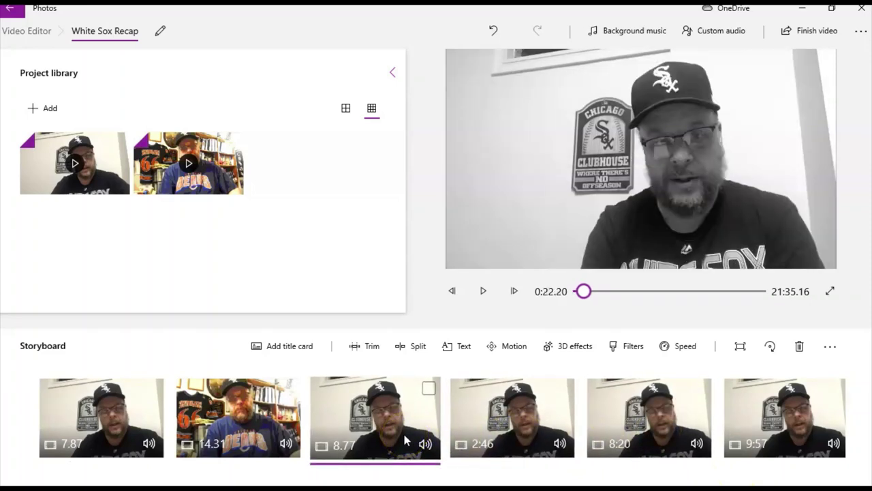
{"action": "right_click", "coordinate": [395, 426]}
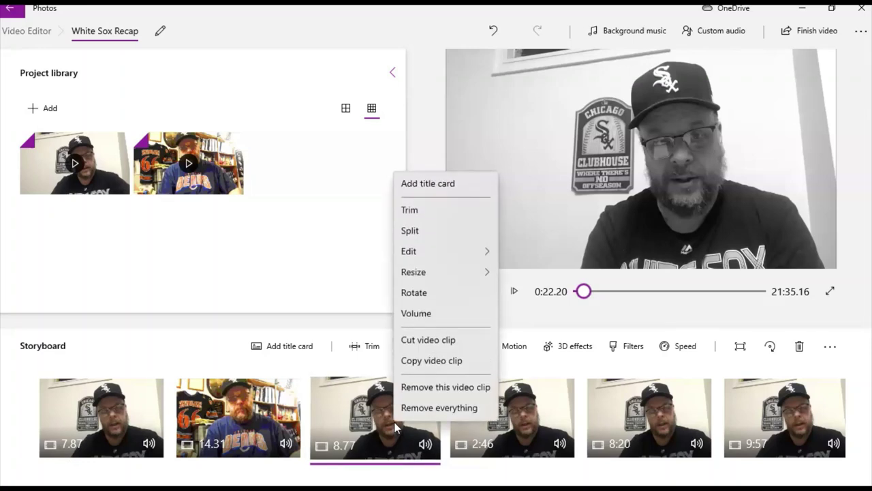
{"action": "left_click", "coordinate": [428, 396]}
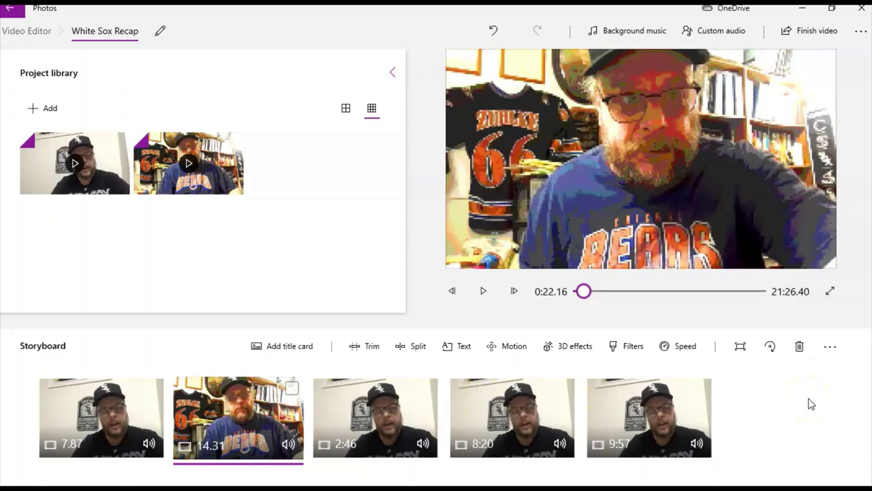
{"action": "left_click", "coordinate": [365, 347]}
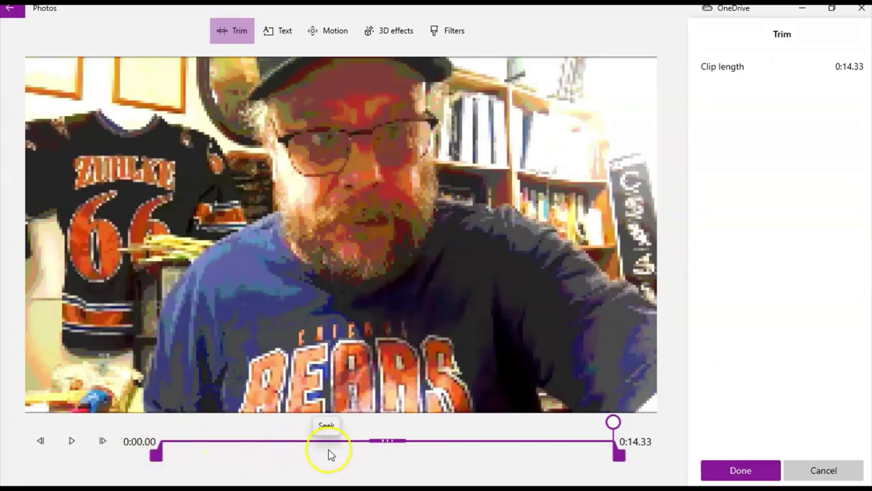
{"action": "left_click", "coordinate": [828, 471]}
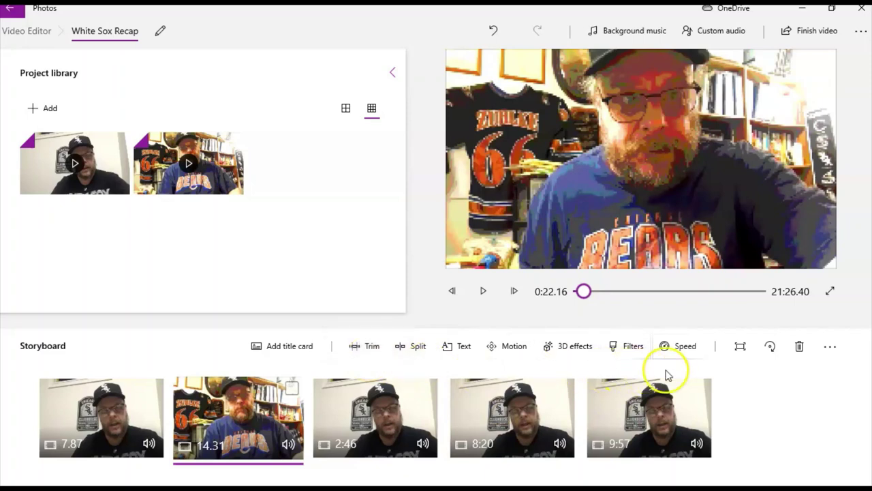
Step: Add a title card to the storyboard and place it between the 14.31-second intro clip and the 2:46 clip
{"action": "left_click", "coordinate": [283, 351]}
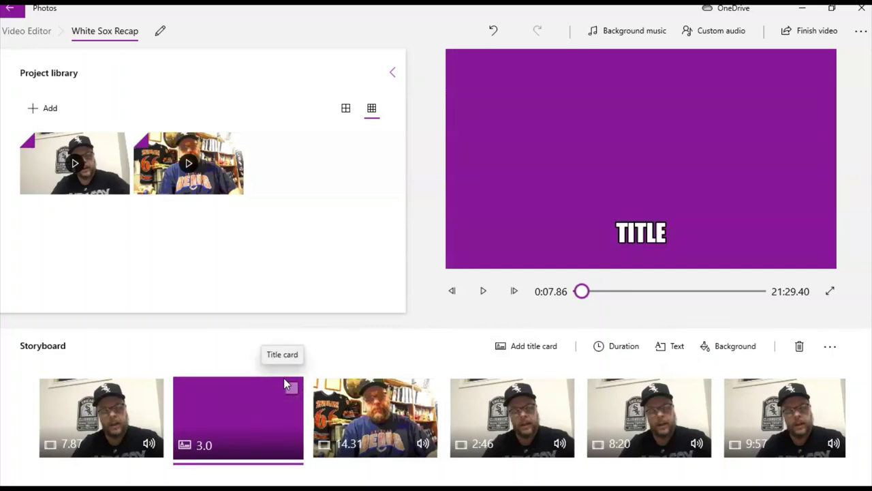
{"action": "left_click", "coordinate": [660, 224]}
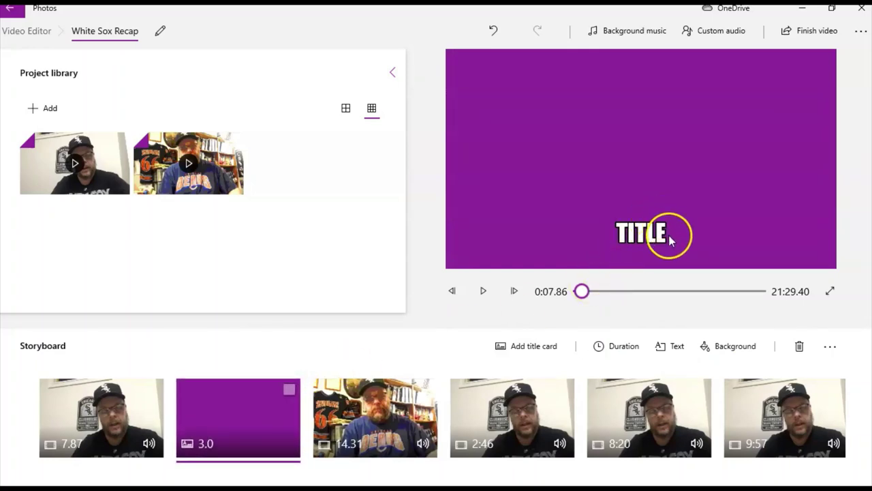
{"action": "left_click", "coordinate": [655, 233]}
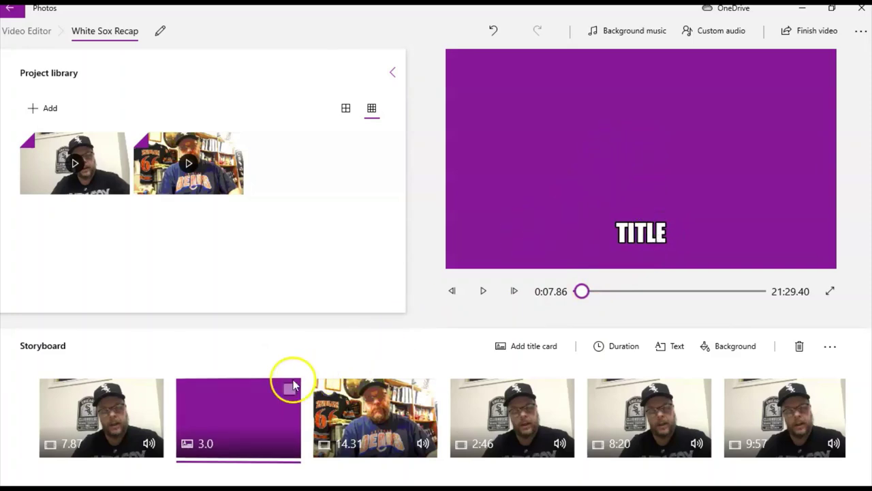
{"action": "left_click_drag", "start_coordinate": [249, 407], "coordinate": [418, 423]}
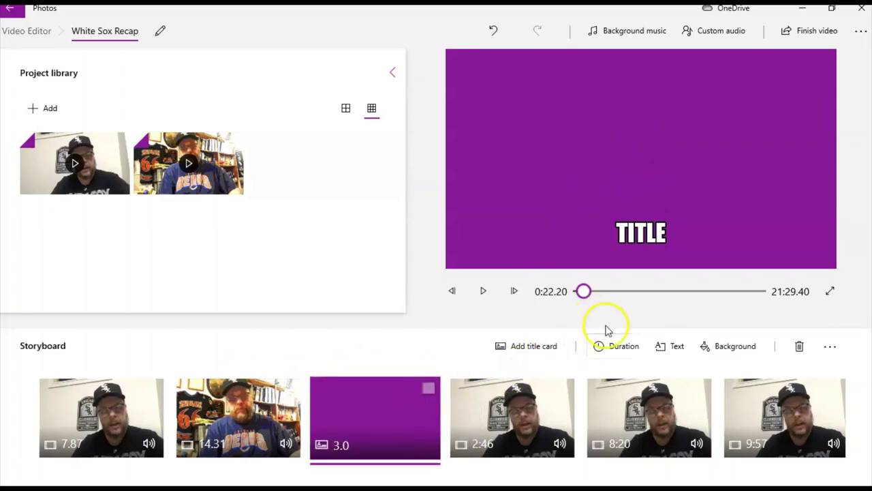
Step: Replace the title card's placeholder text with "White Sox -6, Texas - 4"
{"action": "left_click", "coordinate": [666, 351]}
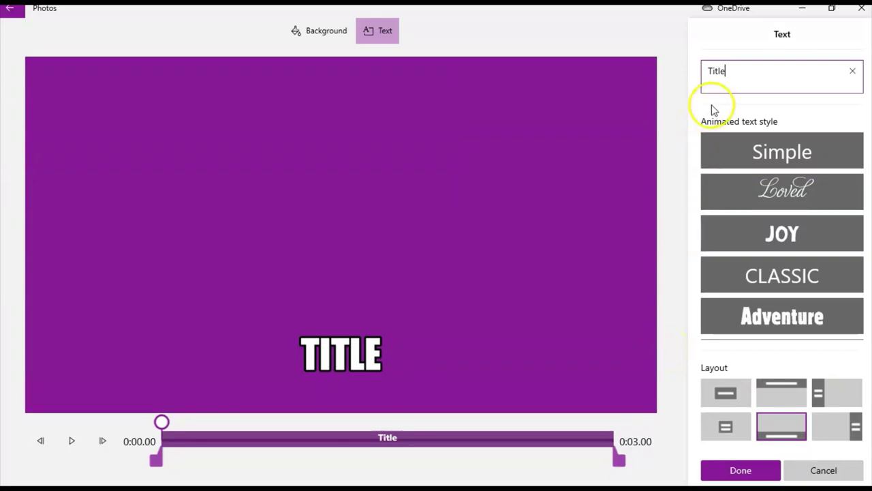
{"action": "key", "text": "BackSpace"}
{"action": "key", "text": "BackSpace"}
{"action": "key", "text": "BackSpace"}
{"action": "key", "text": "BackSpace"}
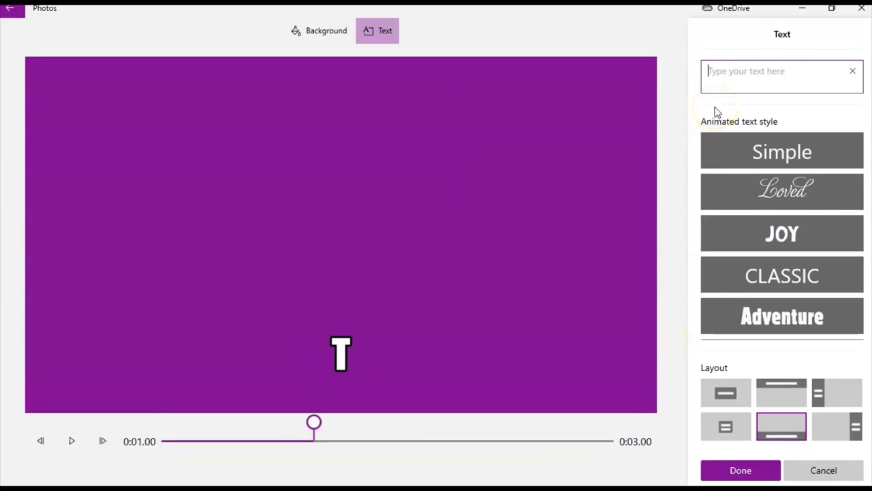
{"action": "type", "text": "W"}
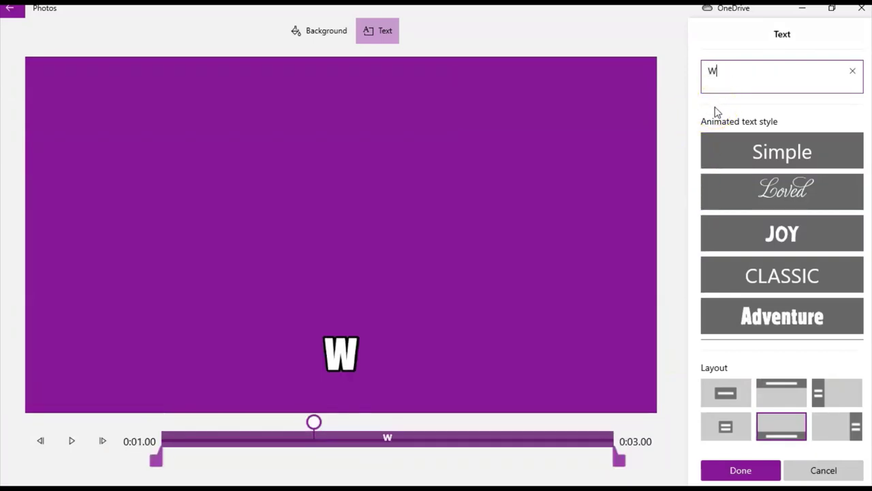
{"action": "type", "text": "hite "}
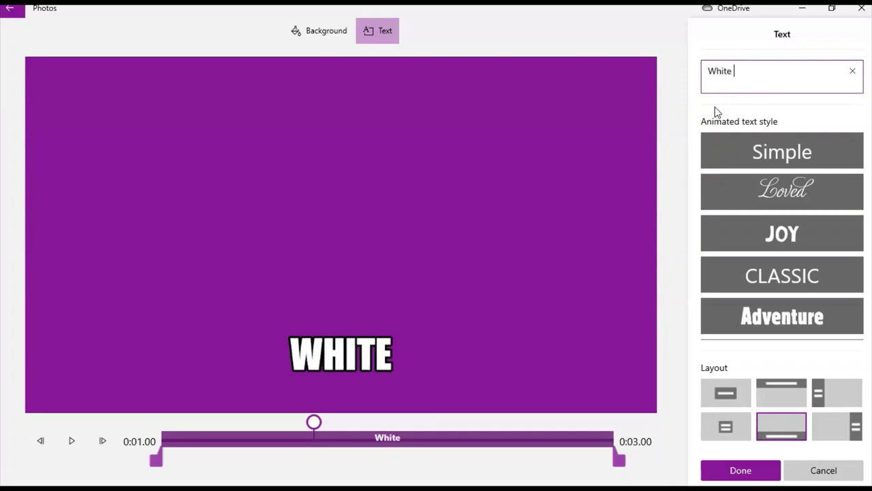
{"action": "type", "text": "Sox"}
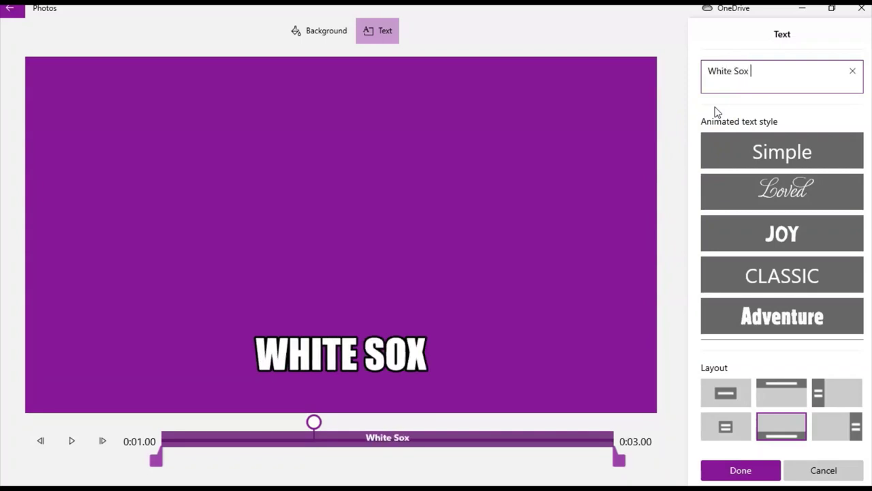
{"action": "type", "text": " -6, "}
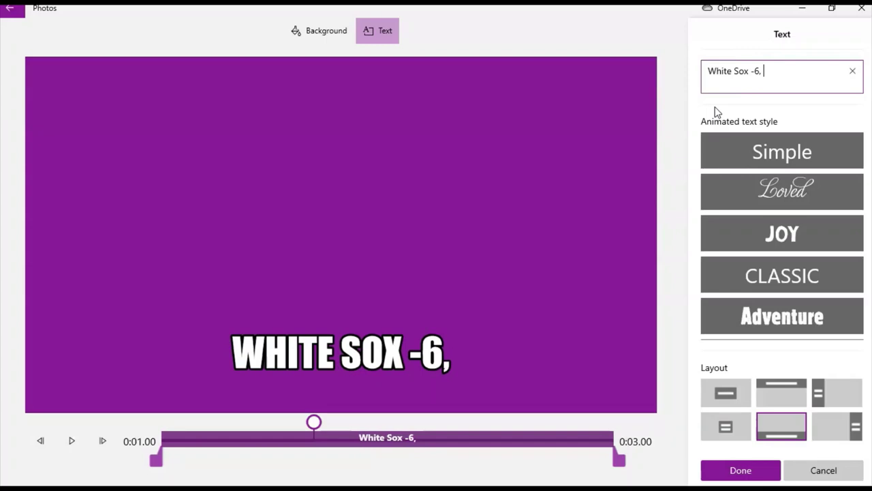
{"action": "type", "text": "Texas "}
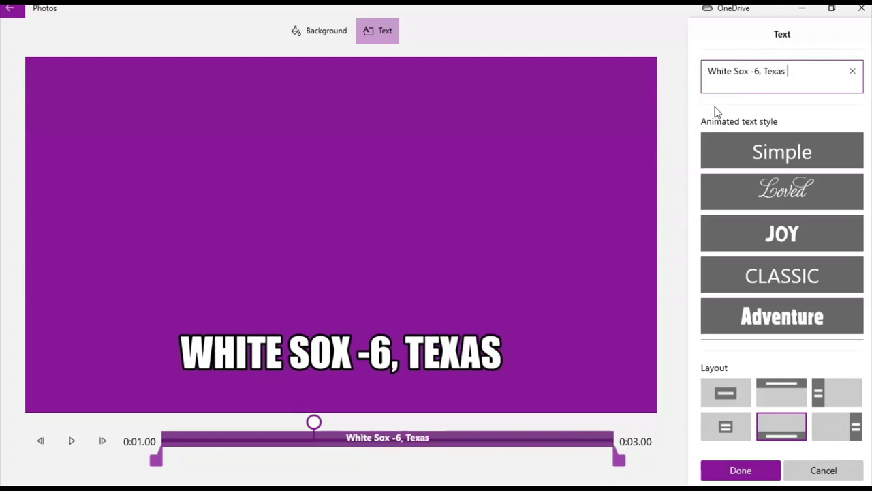
{"action": "type", "text": "- 4"}
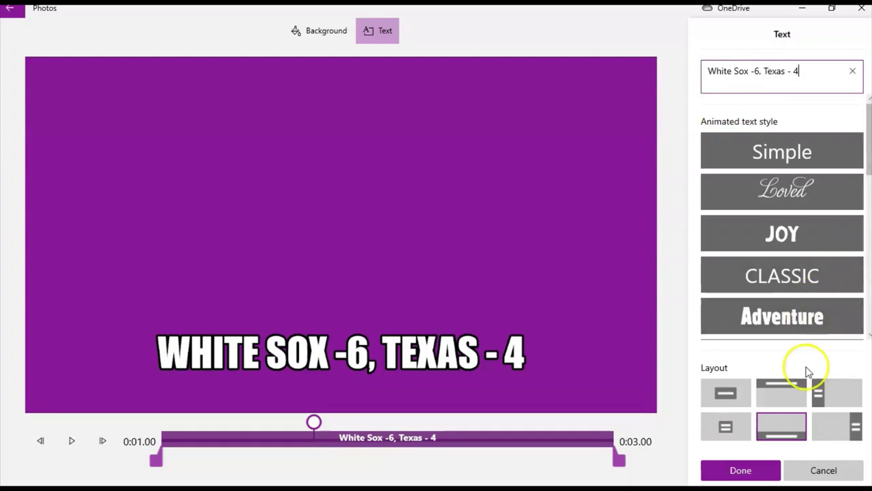
Step: Try the Title 2, Top, Bottom, Left and Right layouts for the title card text, and apply the centred Title 1 layout
{"action": "left_click", "coordinate": [721, 402]}
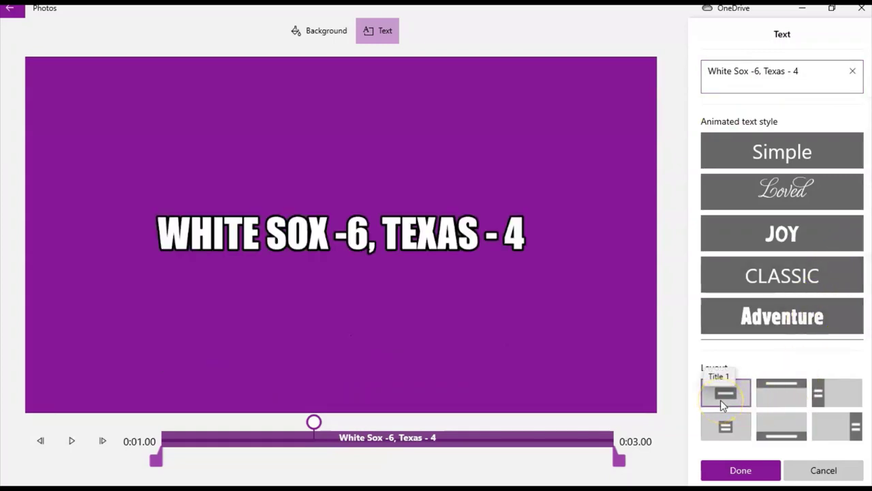
{"action": "left_click", "coordinate": [724, 427]}
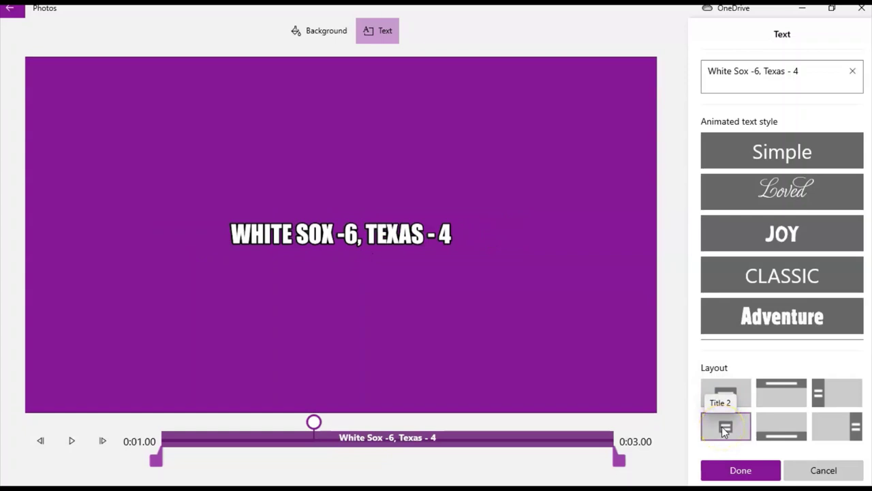
{"action": "left_click", "coordinate": [726, 427]}
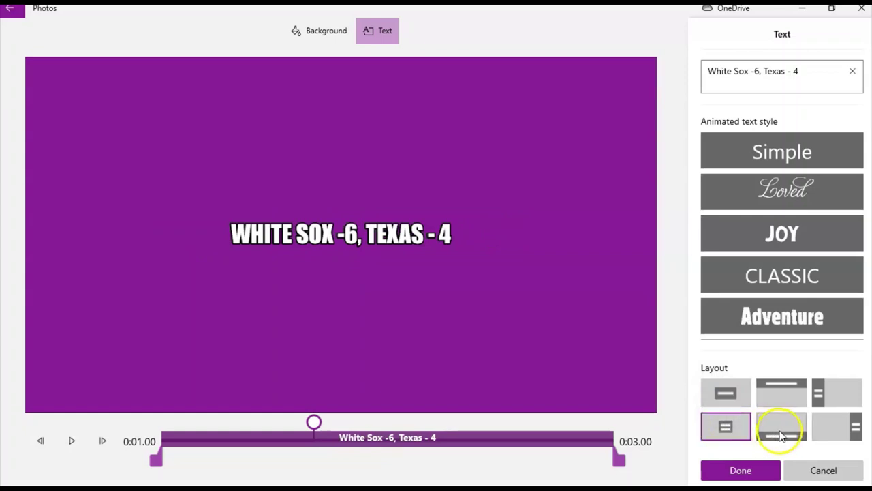
{"action": "left_click", "coordinate": [790, 398]}
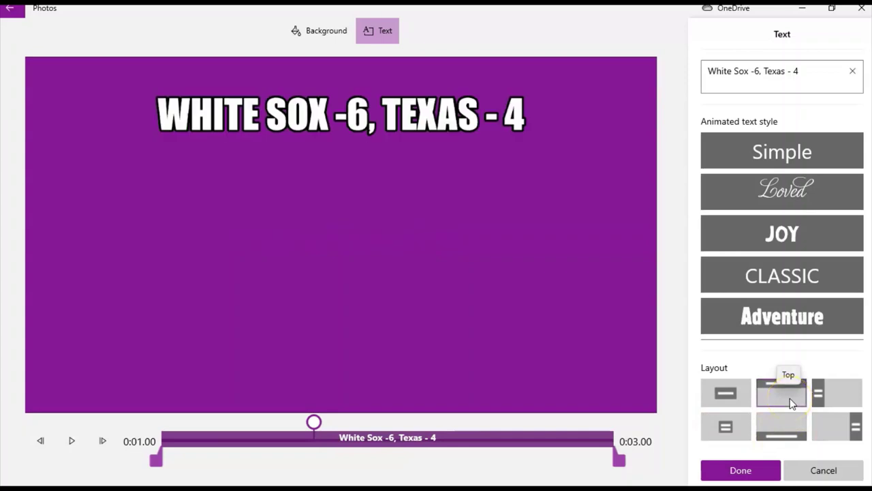
{"action": "left_click", "coordinate": [792, 432]}
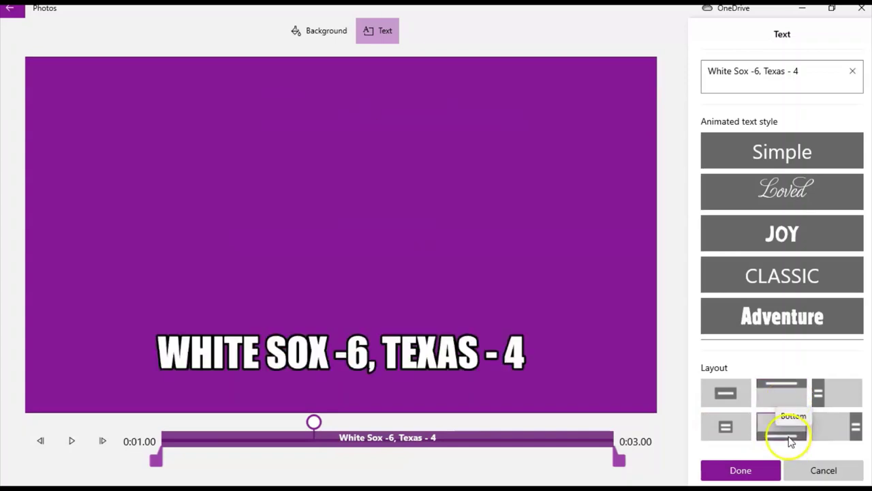
{"action": "left_click", "coordinate": [841, 401]}
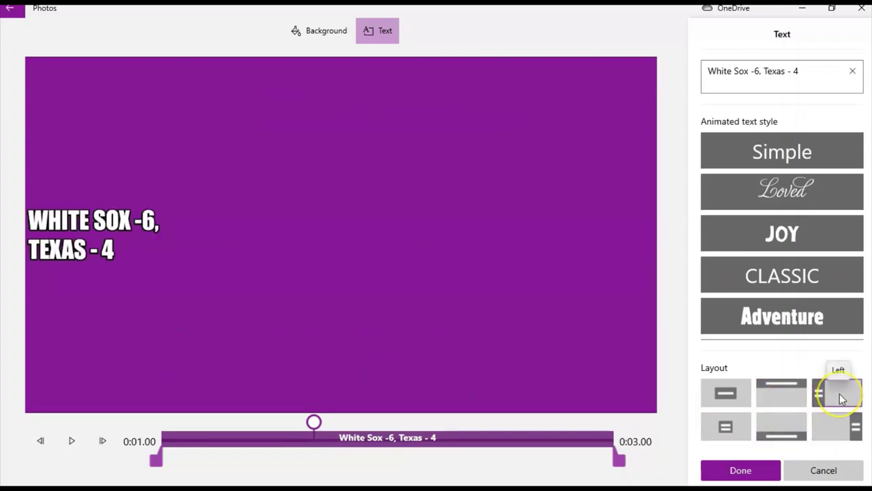
{"action": "left_click", "coordinate": [848, 431]}
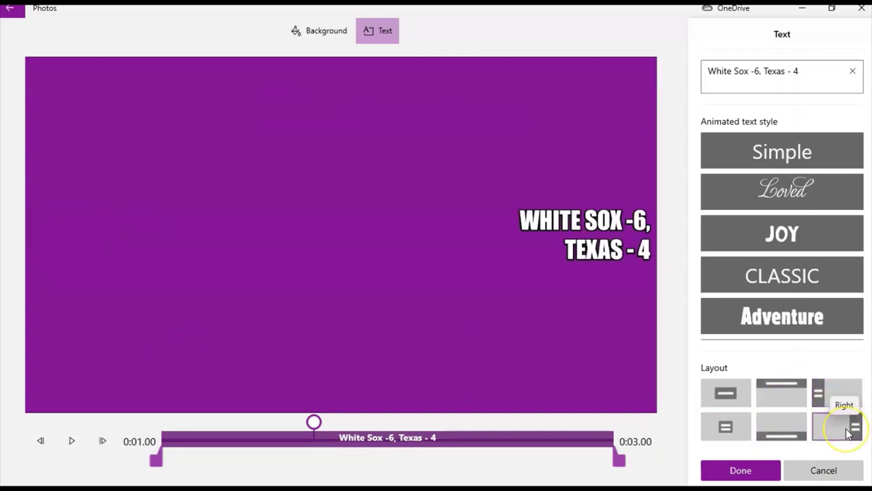
{"action": "left_click", "coordinate": [744, 470]}
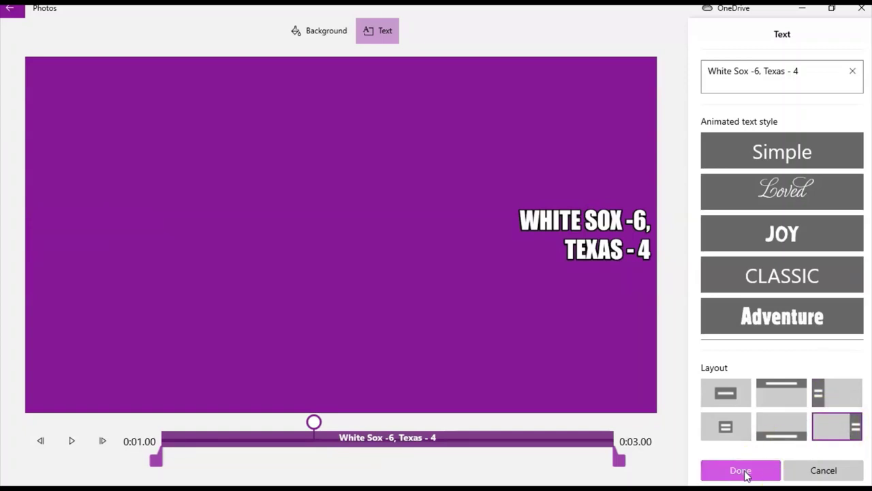
{"action": "left_click", "coordinate": [726, 399]}
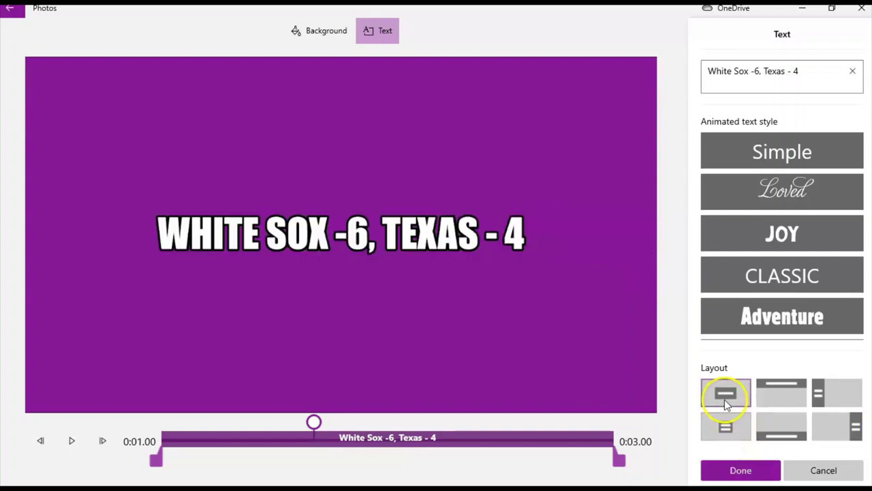
{"action": "left_click", "coordinate": [738, 470]}
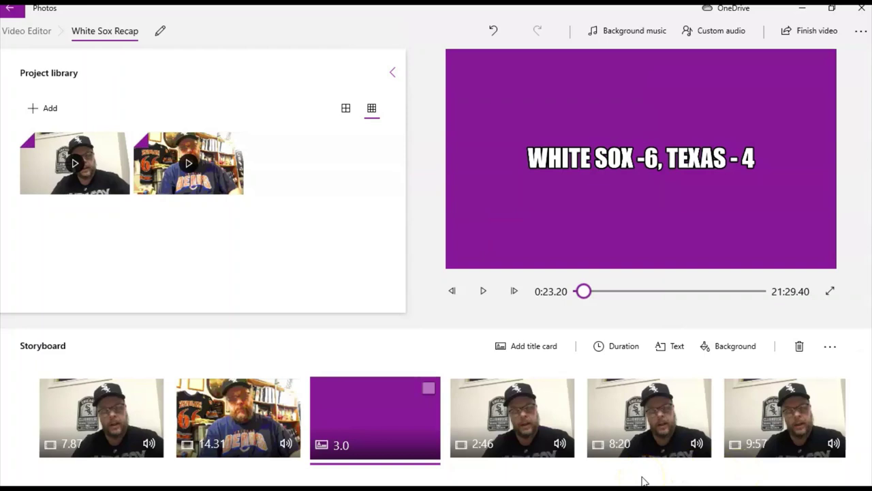
Step: Change the title card's background colour to Seafoam
{"action": "left_click", "coordinate": [721, 345]}
{"action": "left_click", "coordinate": [776, 360]}
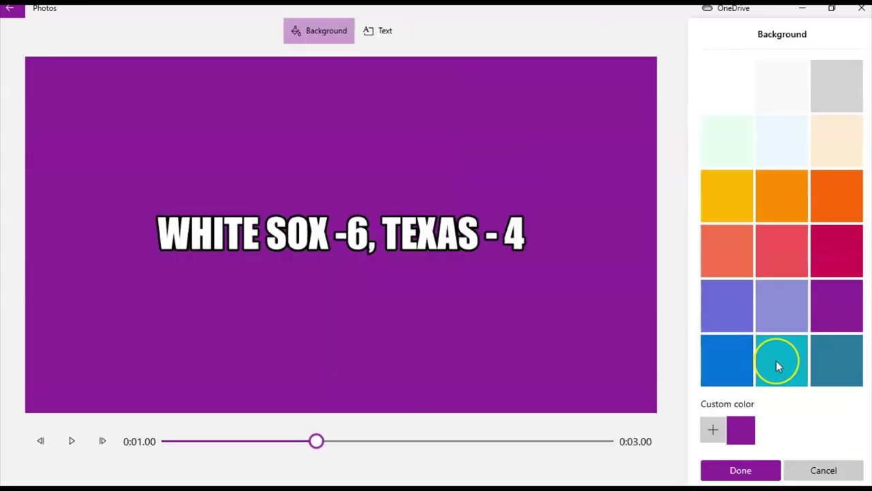
{"action": "left_click", "coordinate": [724, 376]}
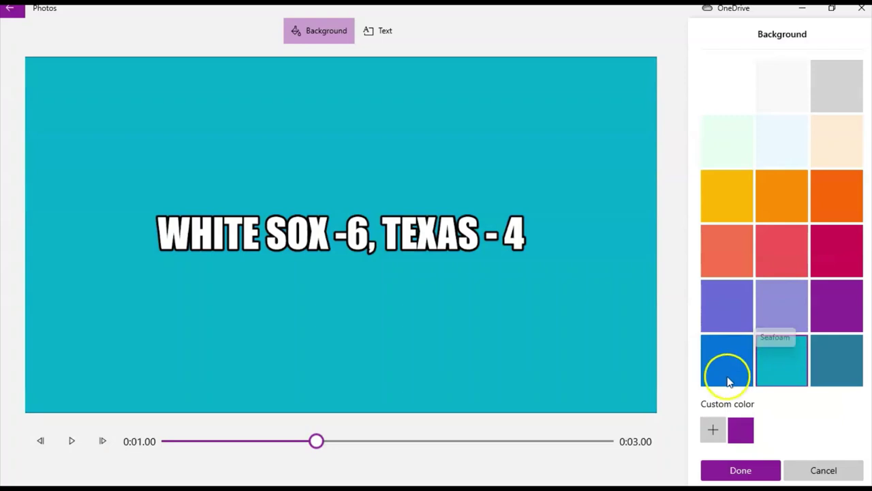
{"action": "left_click", "coordinate": [736, 472]}
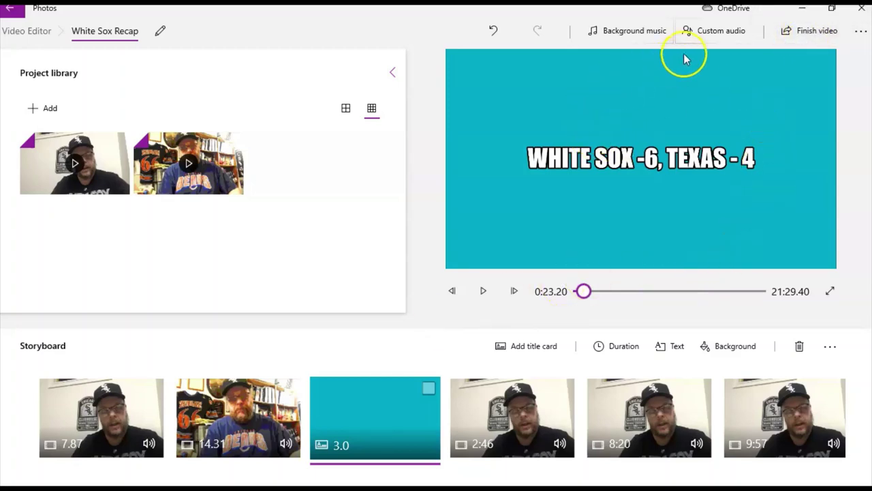
Step: Add the Block Party track as background music with the music volume lowered to about 21
{"action": "left_click", "coordinate": [643, 34]}
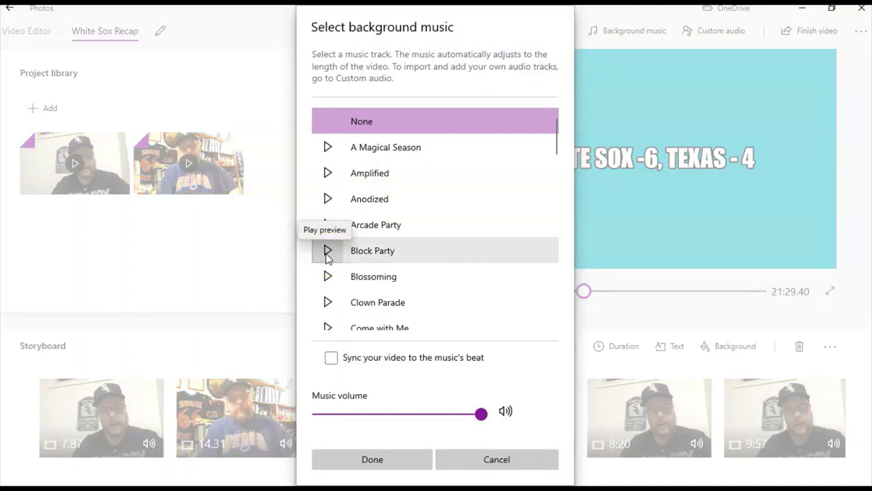
{"action": "left_click", "coordinate": [327, 251]}
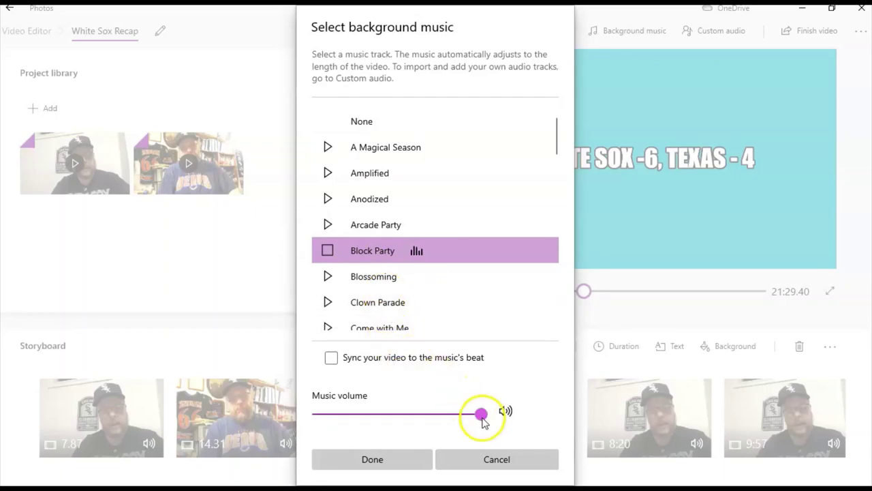
{"action": "left_click_drag", "start_coordinate": [481, 413], "coordinate": [355, 417]}
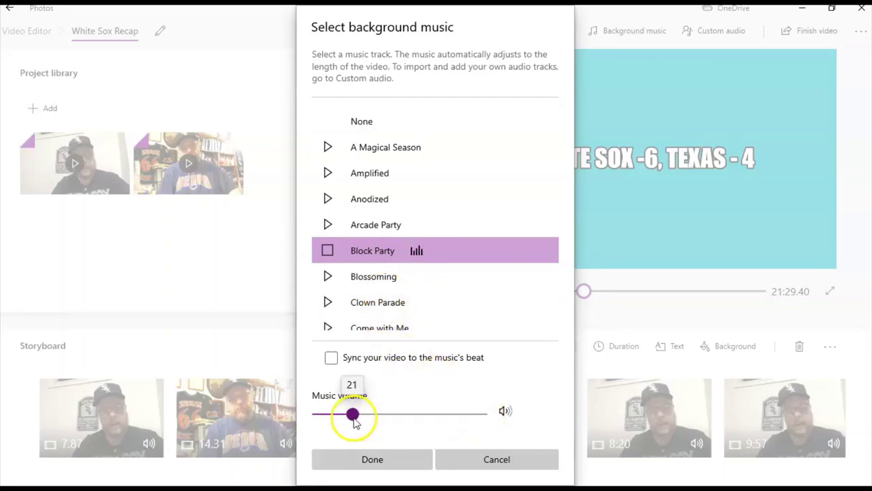
{"action": "left_click", "coordinate": [362, 460]}
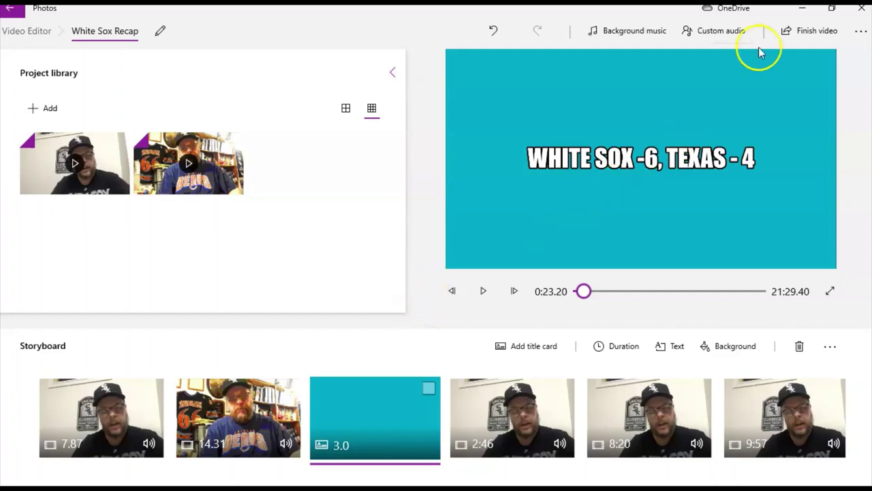
Step: Switch from the Photos video project to Movie Creator : Free Video Editor and decline its Deluxe upgrade offer
{"action": "left_click", "coordinate": [859, 9]}
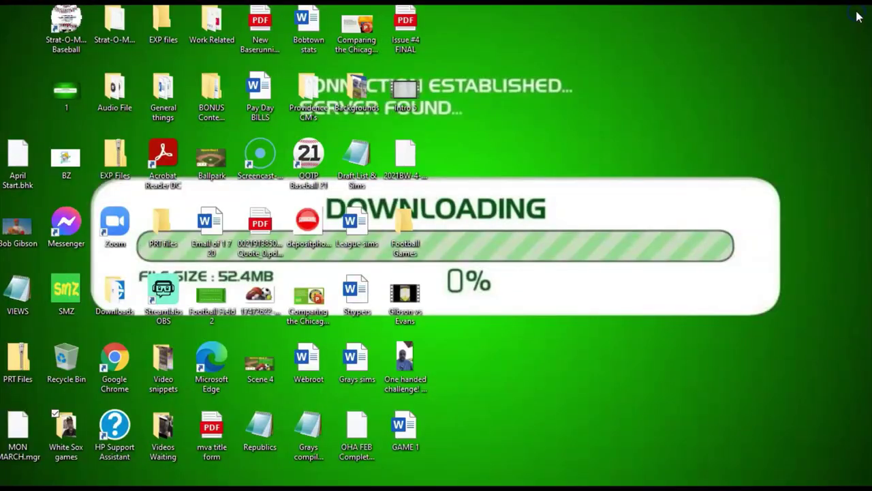
{"action": "left_click", "coordinate": [9, 478]}
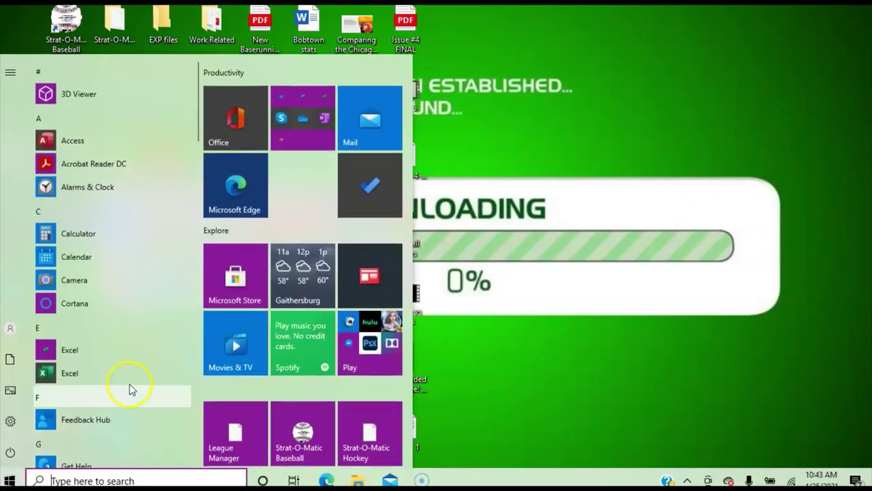
{"action": "scroll", "coordinate": [157, 361], "scroll_direction": "down", "scroll_amount": 3}
{"action": "scroll", "coordinate": [156, 359], "scroll_direction": "down", "scroll_amount": 3}
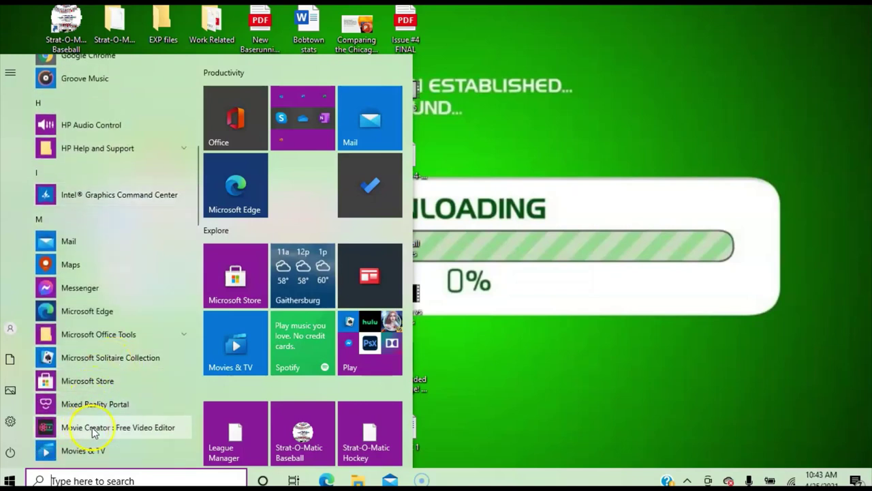
{"action": "left_click", "coordinate": [104, 427]}
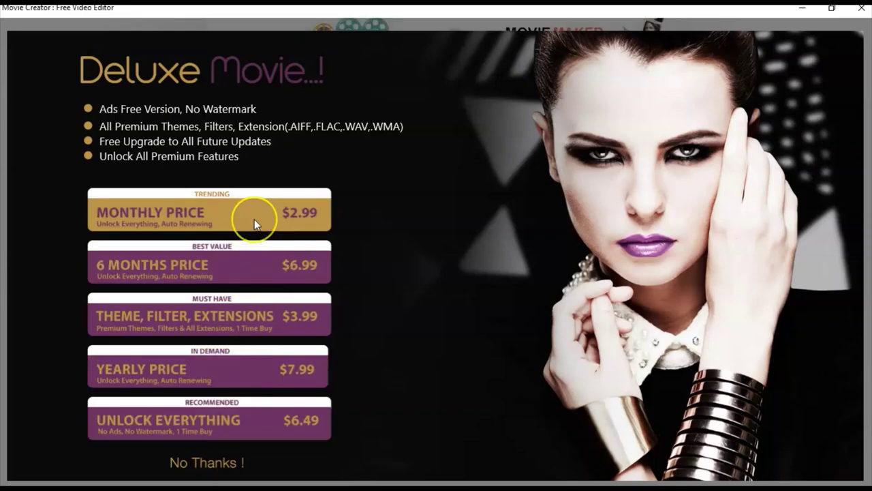
{"action": "left_click", "coordinate": [313, 213]}
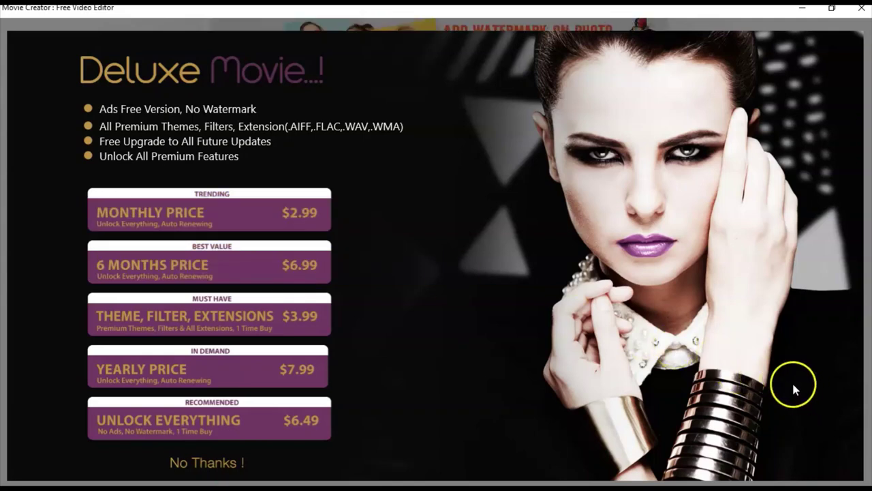
{"action": "left_click", "coordinate": [208, 463]}
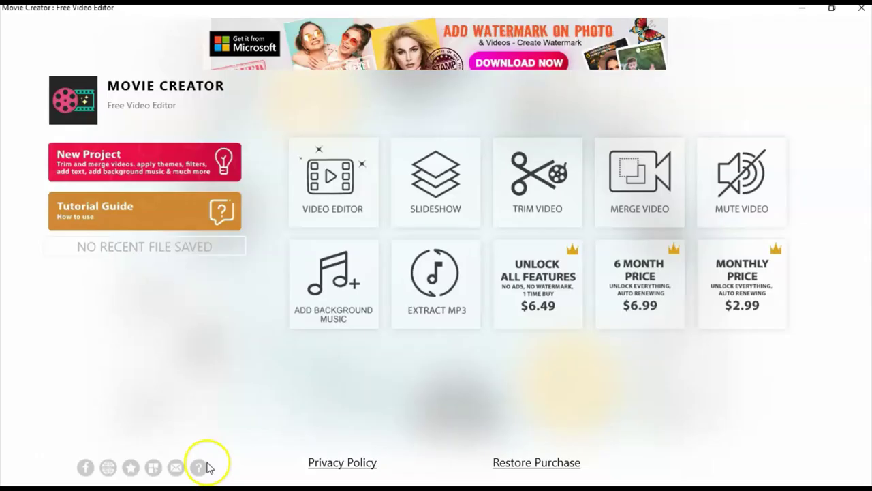
Step: Start a video editor project with the Sox week in review MP4 from the desktop's White Sox games folder
{"action": "left_click", "coordinate": [329, 178]}
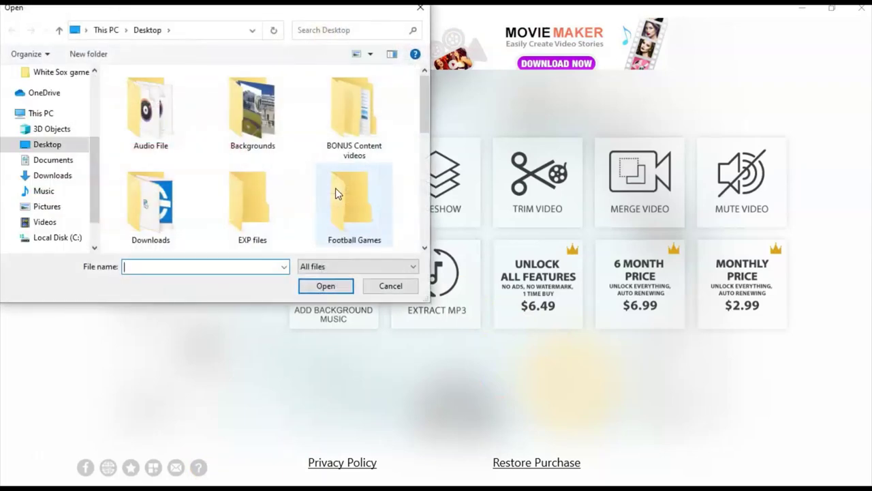
{"action": "left_click", "coordinate": [424, 248]}
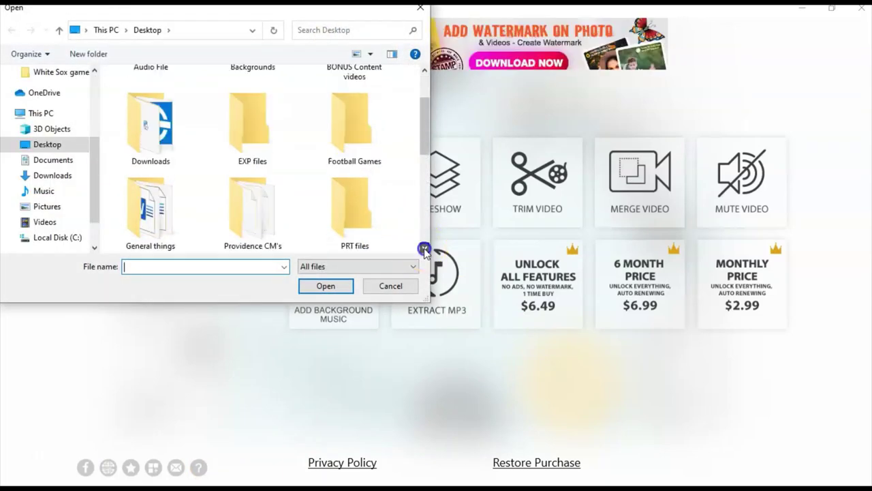
{"action": "left_click", "coordinate": [424, 248]}
{"action": "left_click", "coordinate": [424, 248]}
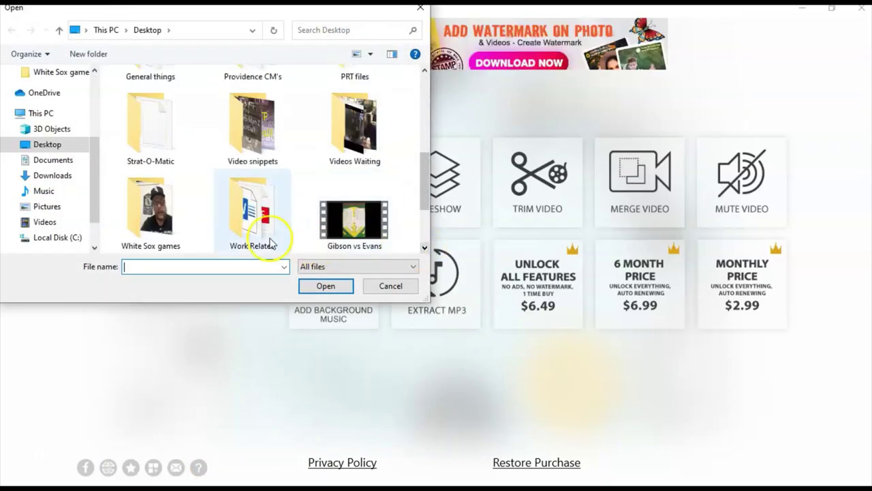
{"action": "double_click", "coordinate": [179, 220]}
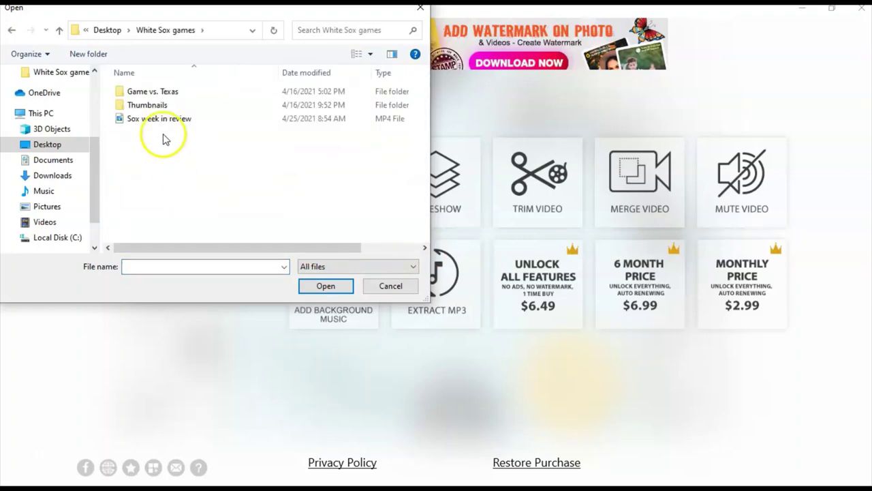
{"action": "left_click", "coordinate": [162, 120]}
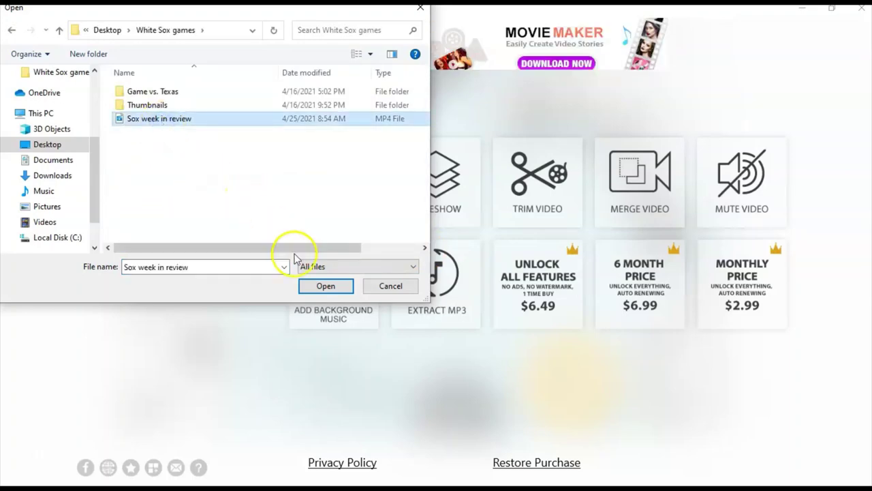
{"action": "left_click", "coordinate": [323, 286]}
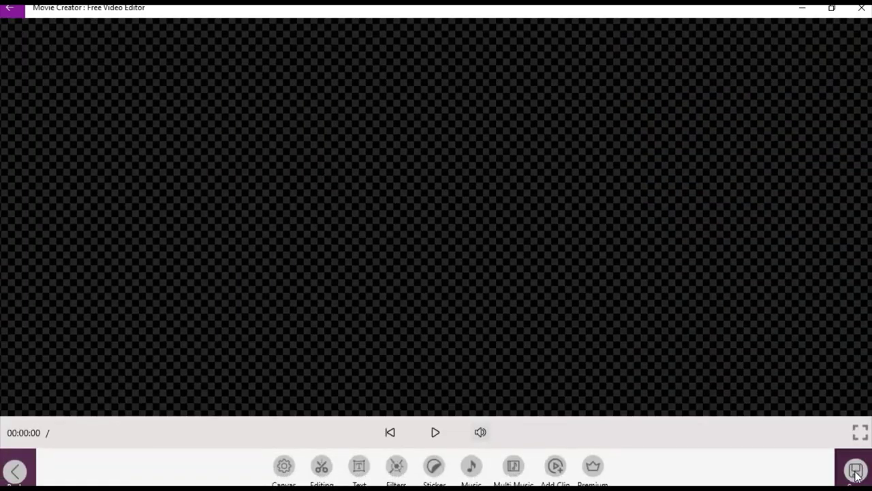
{"action": "left_click", "coordinate": [712, 462]}
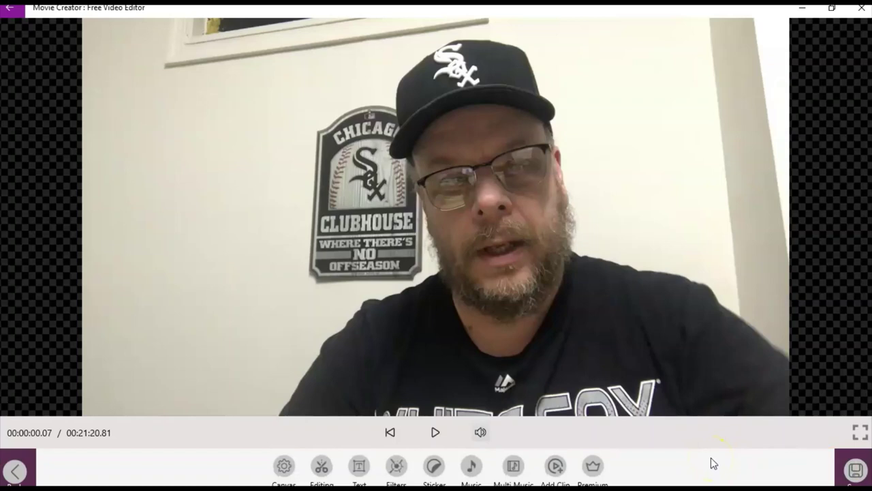
Step: Add the red-winged bat sticker from the sticker collection to the video
{"action": "left_click", "coordinate": [433, 468]}
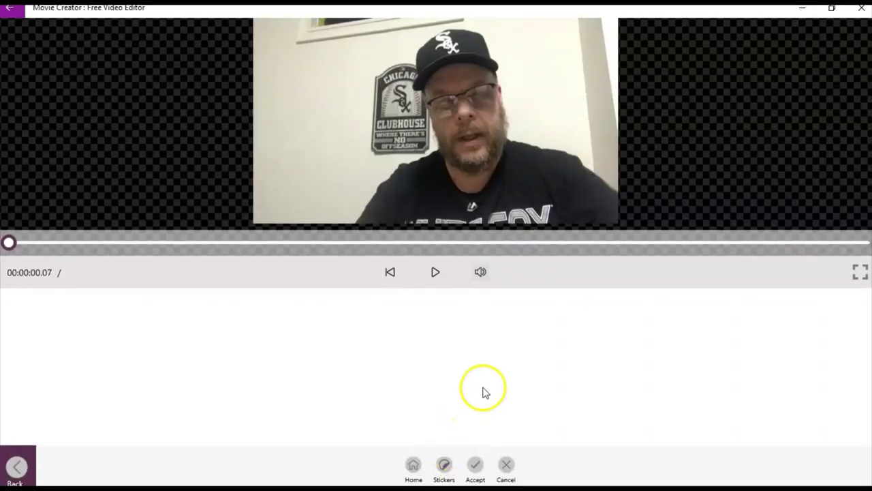
{"action": "left_click", "coordinate": [444, 468]}
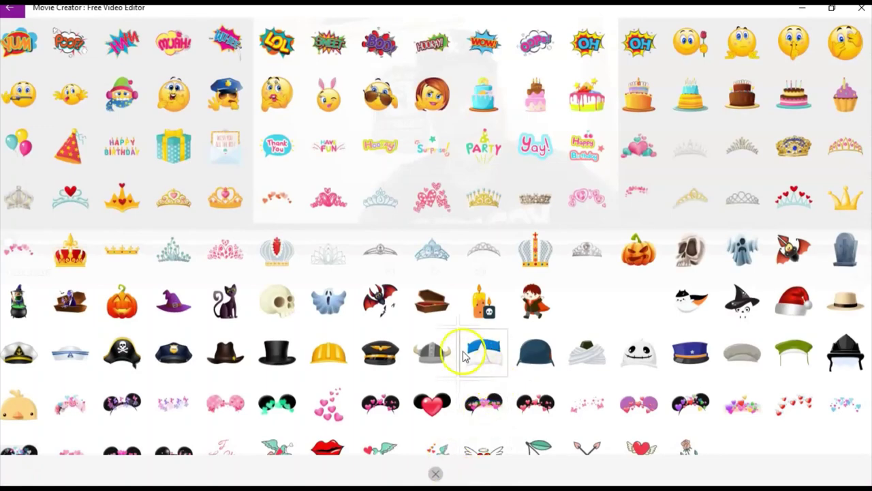
{"action": "left_click", "coordinate": [383, 301]}
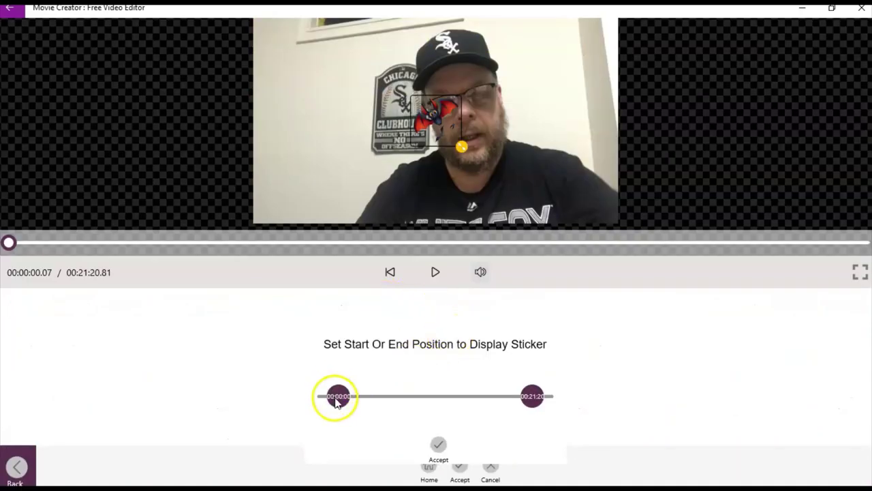
Step: Set the bat sticker to display from 00:01:59 to 00:05:58 and apply it to the video
{"action": "left_click_drag", "start_coordinate": [335, 402], "coordinate": [357, 400]}
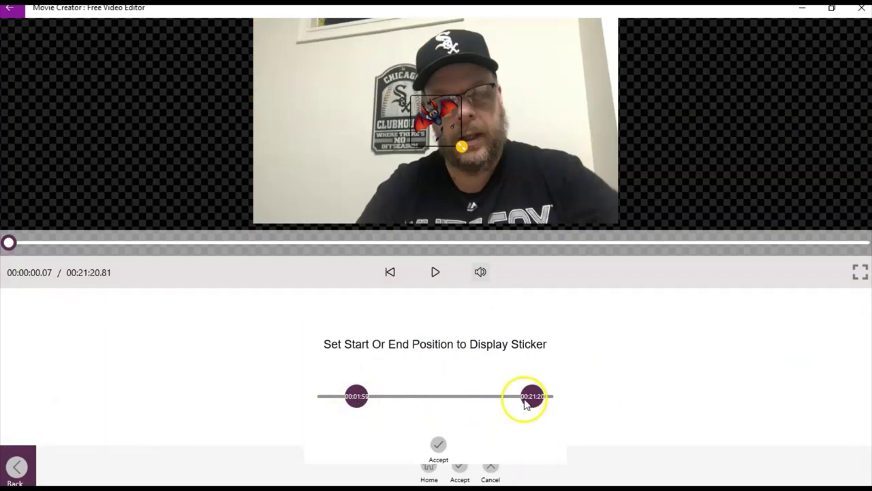
{"action": "left_click_drag", "start_coordinate": [530, 402], "coordinate": [388, 401]}
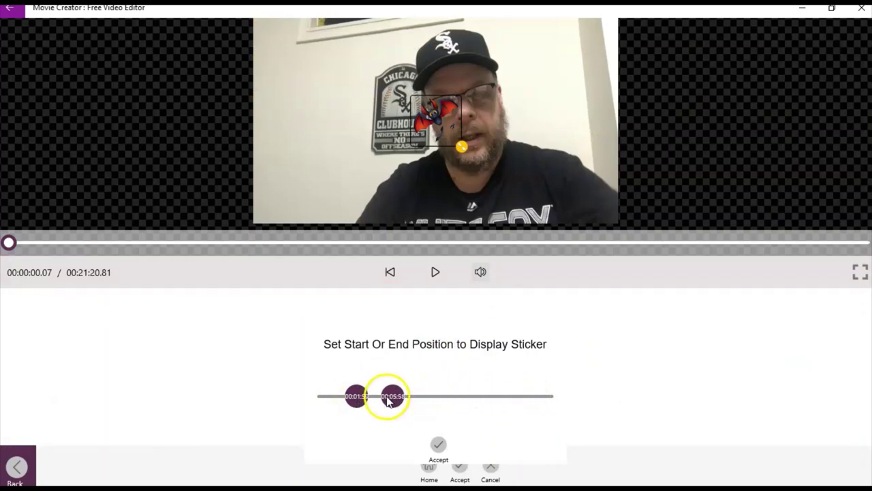
{"action": "left_click", "coordinate": [439, 447]}
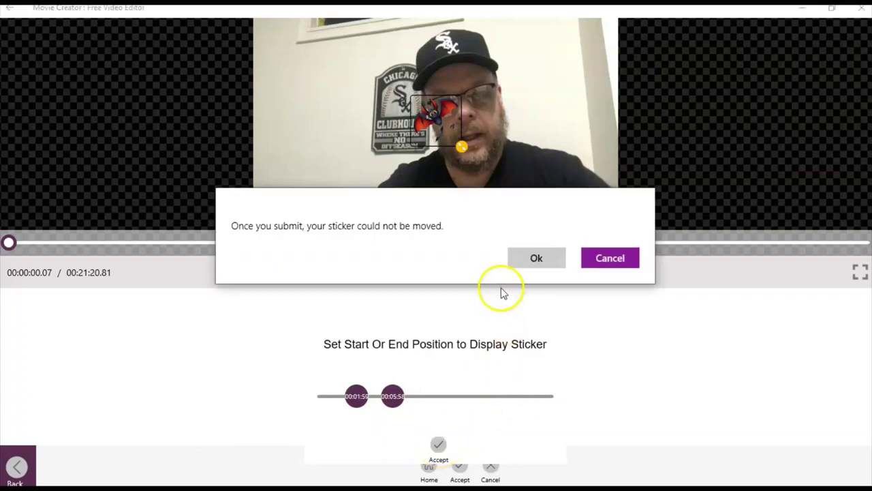
{"action": "left_click", "coordinate": [540, 264]}
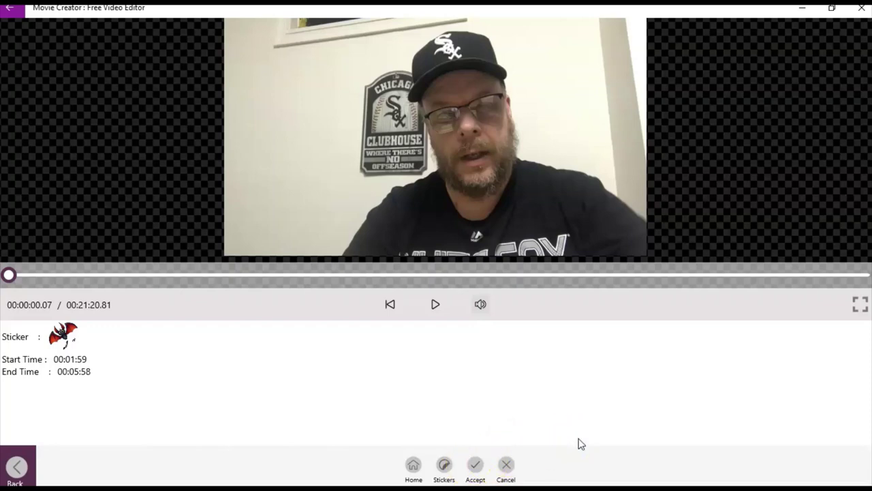
{"action": "left_click", "coordinate": [476, 467]}
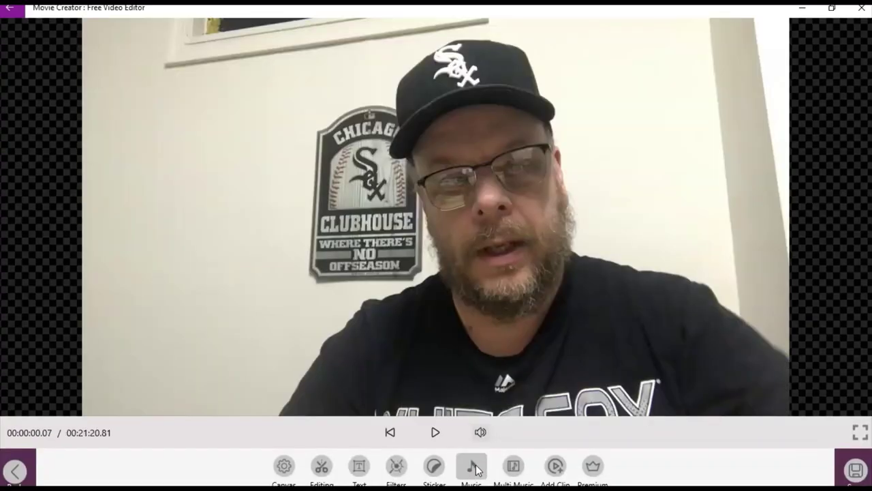
Step: Start saving the edited video, and close Movie Creator to return to the desktop
{"action": "left_click", "coordinate": [854, 470]}
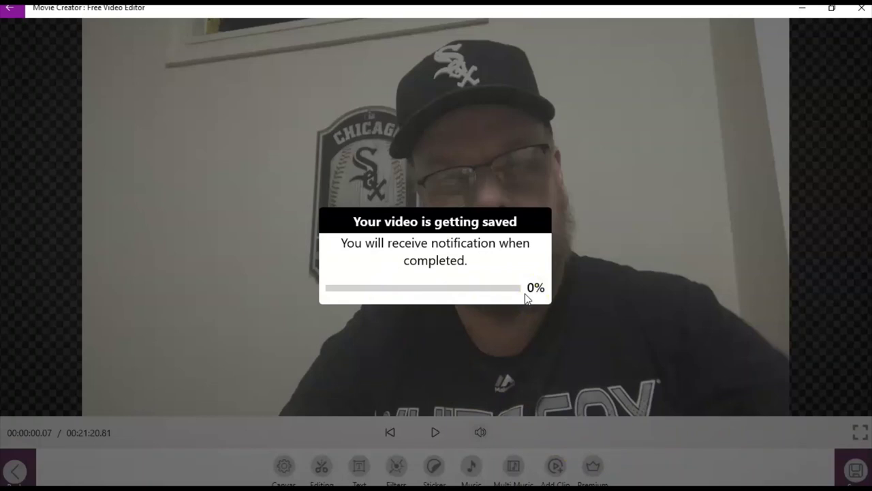
{"action": "left_click", "coordinate": [860, 12]}
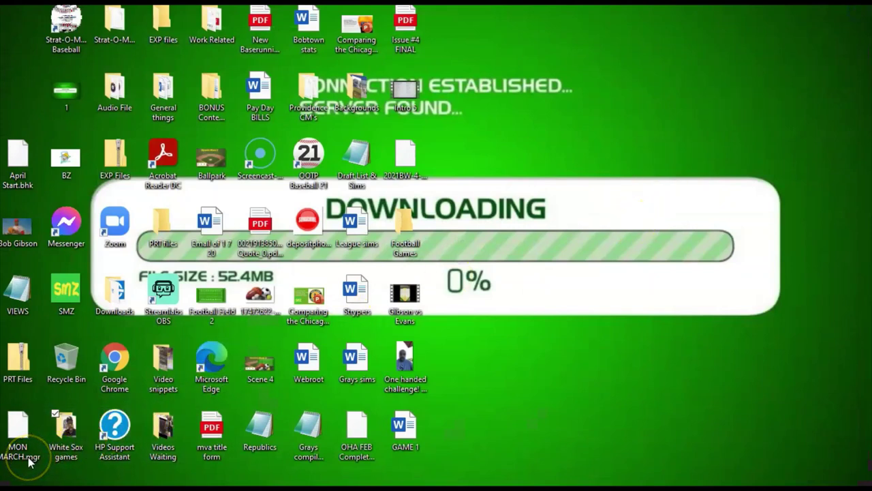
{"action": "left_click", "coordinate": [75, 462]}
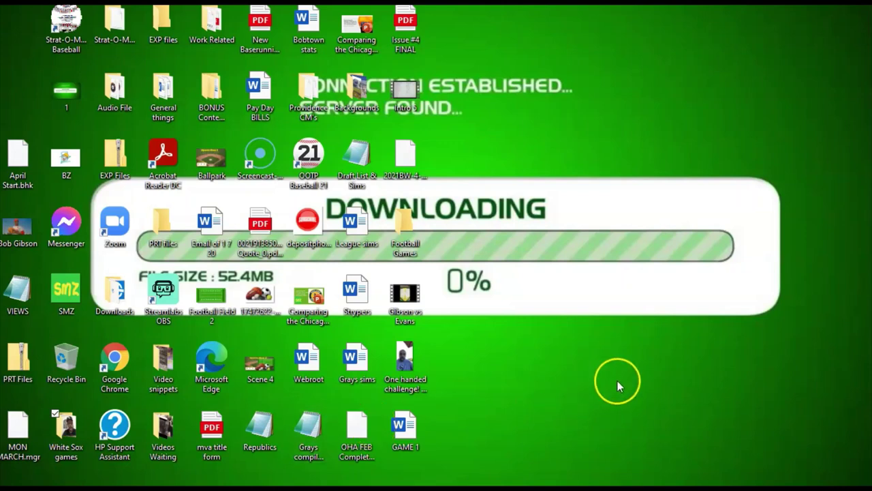